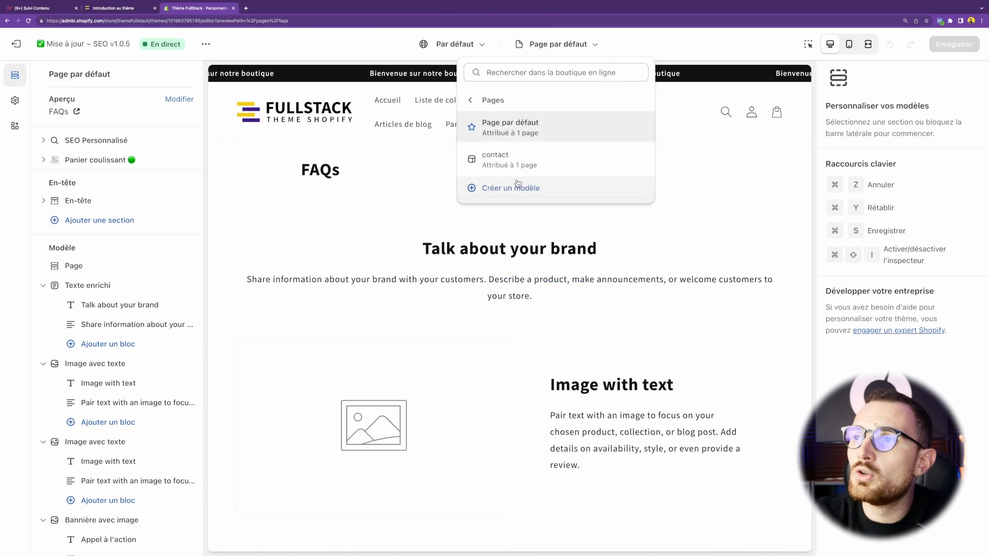
# Create a page template named landing-page-angle-ici, based on Page par défaut.
pyautogui.click(517, 186)
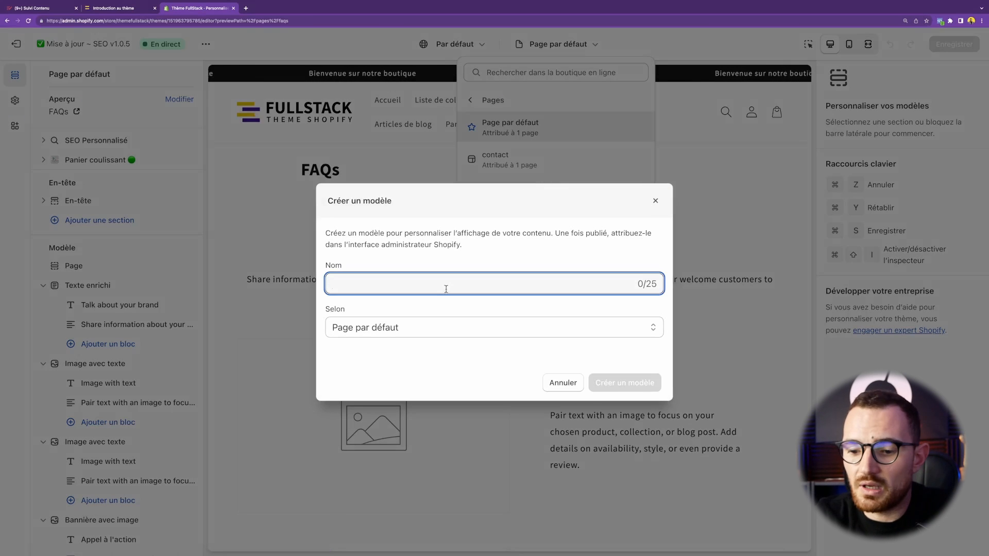
pyautogui.write('landing-page-angle-ici')
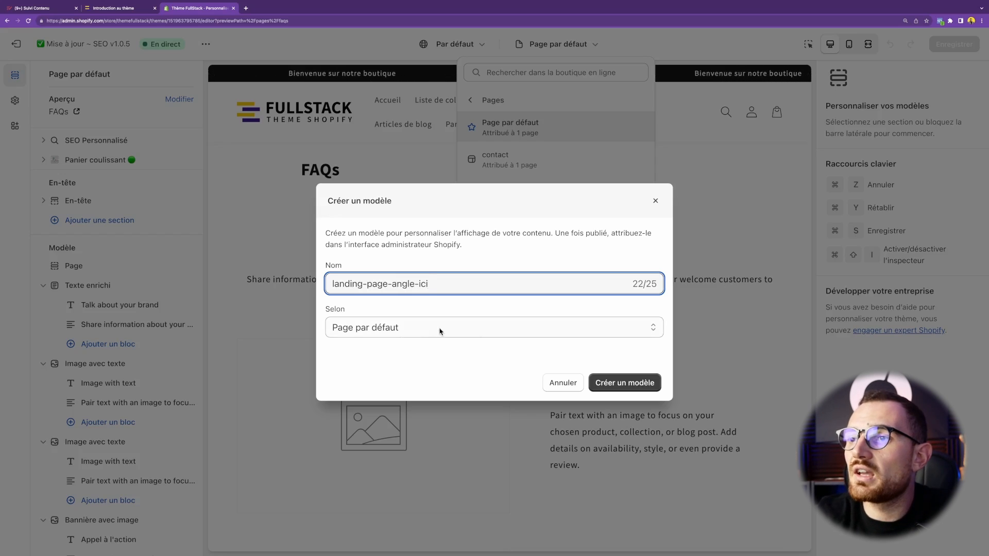
pyautogui.click(625, 383)
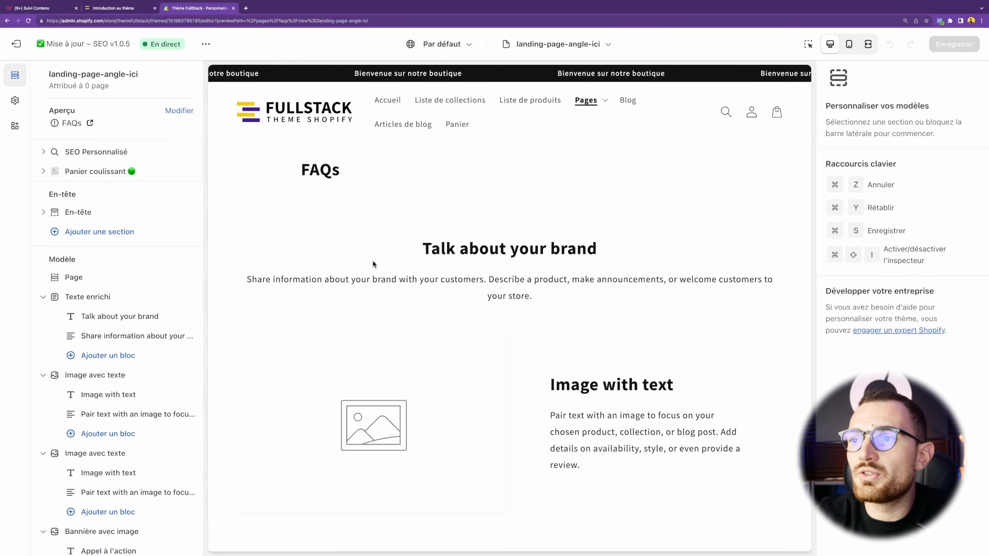
# Hide both the header and the footer in the template's Page section settings.
pyautogui.click(105, 278)
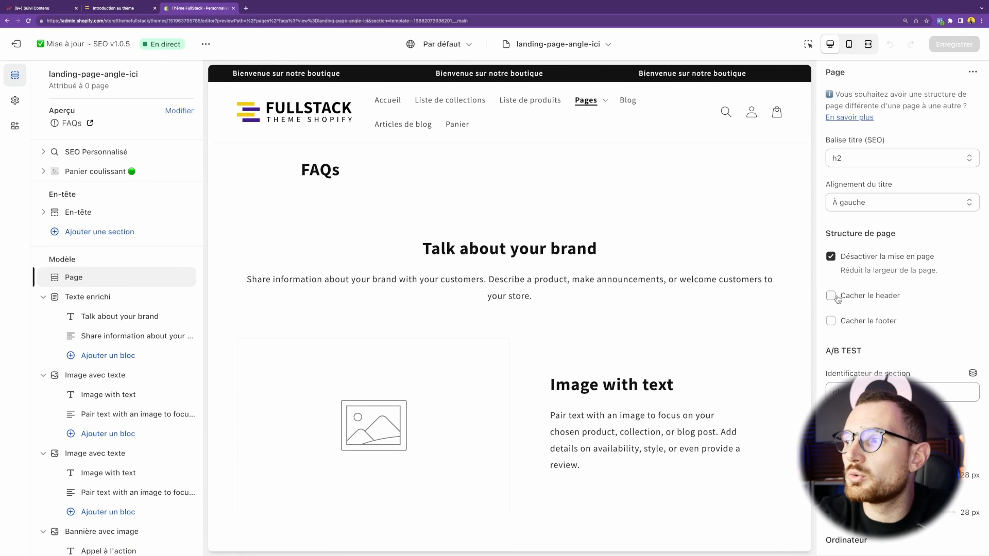
pyautogui.click(862, 298)
pyautogui.scroll(-8, 360, 318)
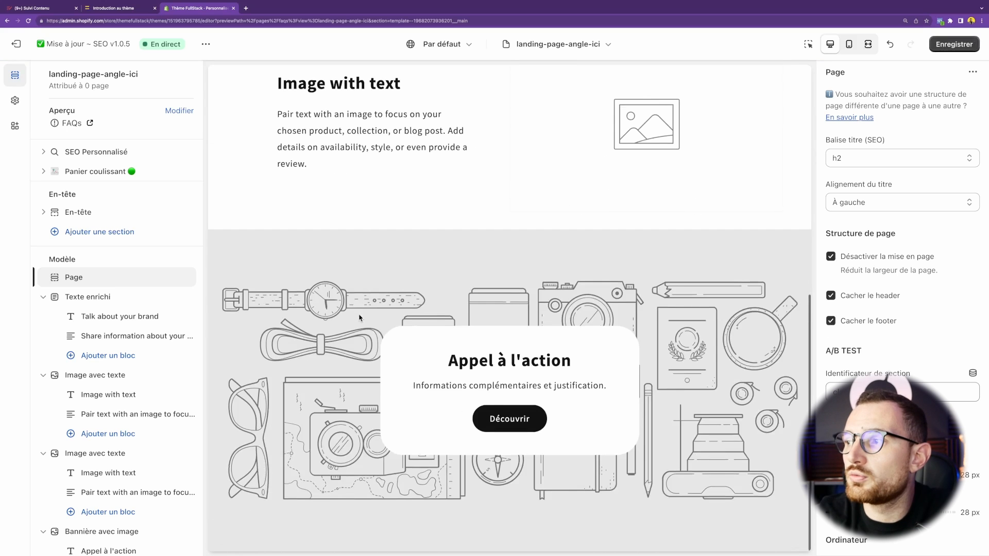
pyautogui.scroll(8, 417, 300)
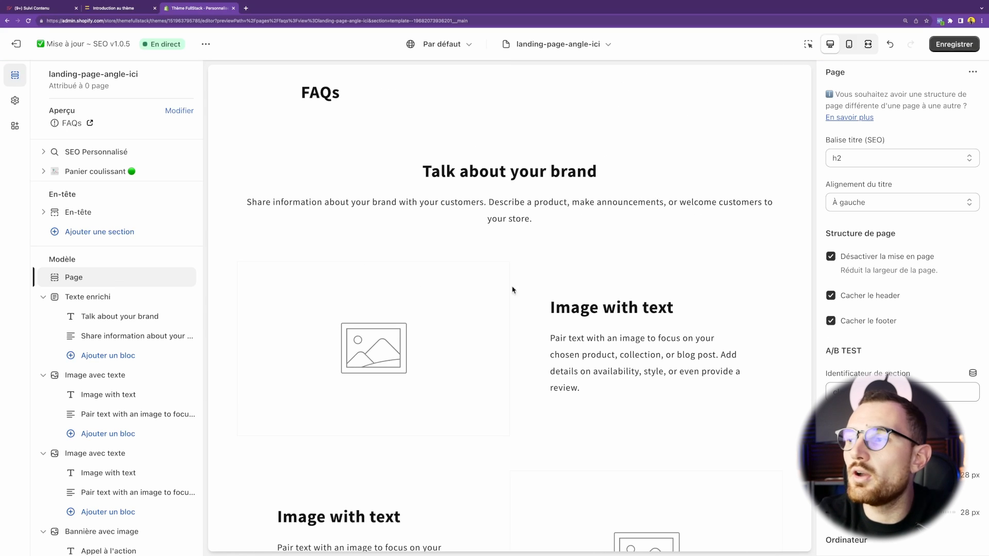
pyautogui.scroll(-3, 837, 357)
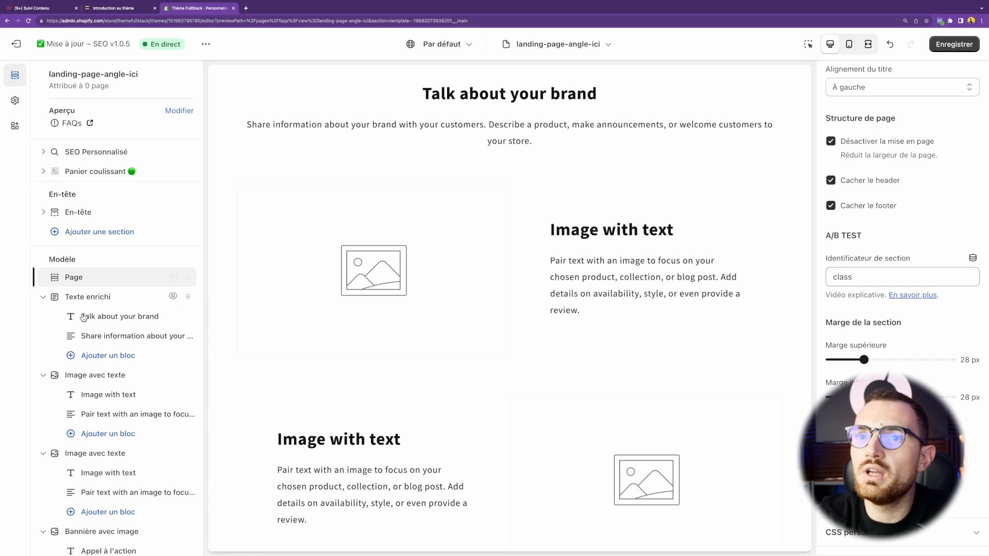
# Add a Contenu personnalisé section to the template and move it above the Page section.
pyautogui.scroll(-5, 133, 360)
pyautogui.click(115, 429)
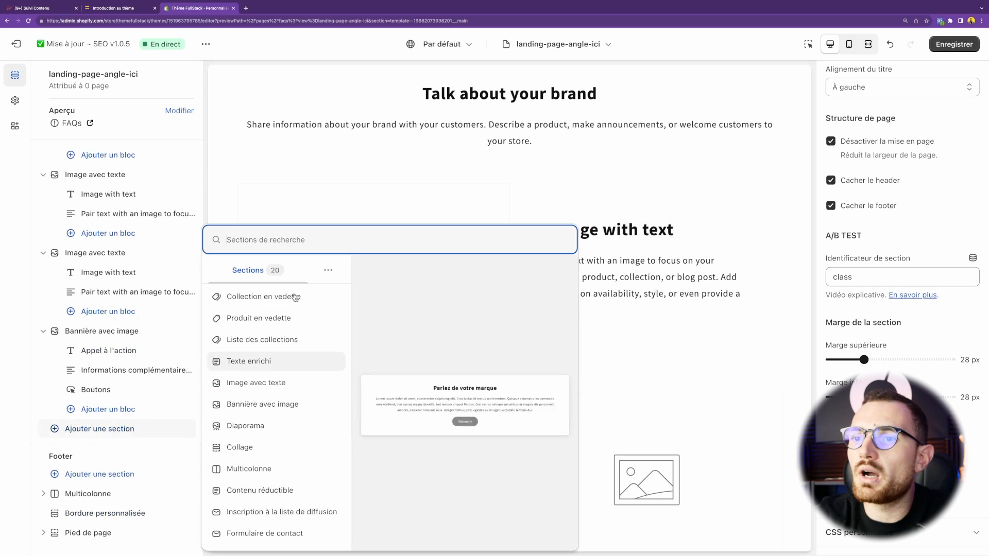
pyautogui.scroll(-5, 268, 448)
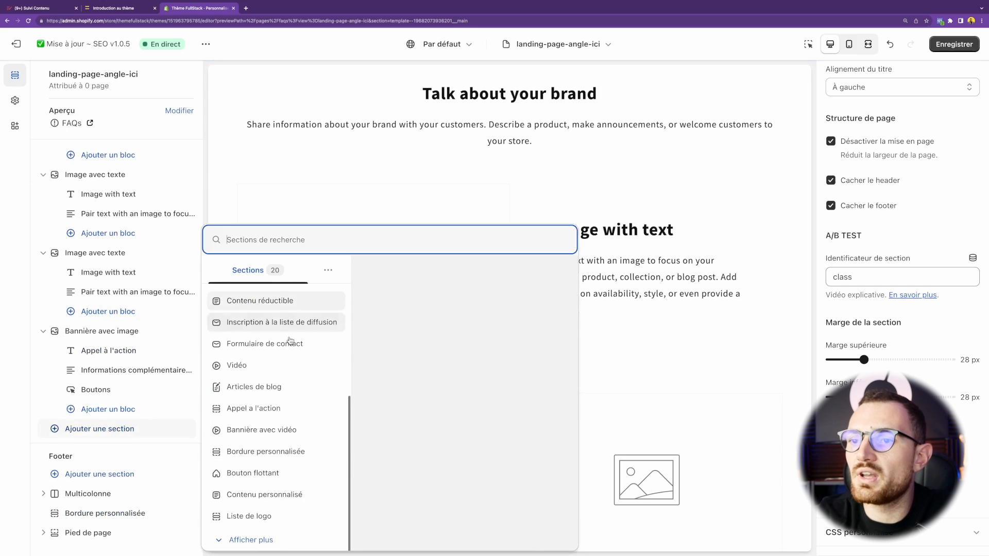
pyautogui.click(189, 432)
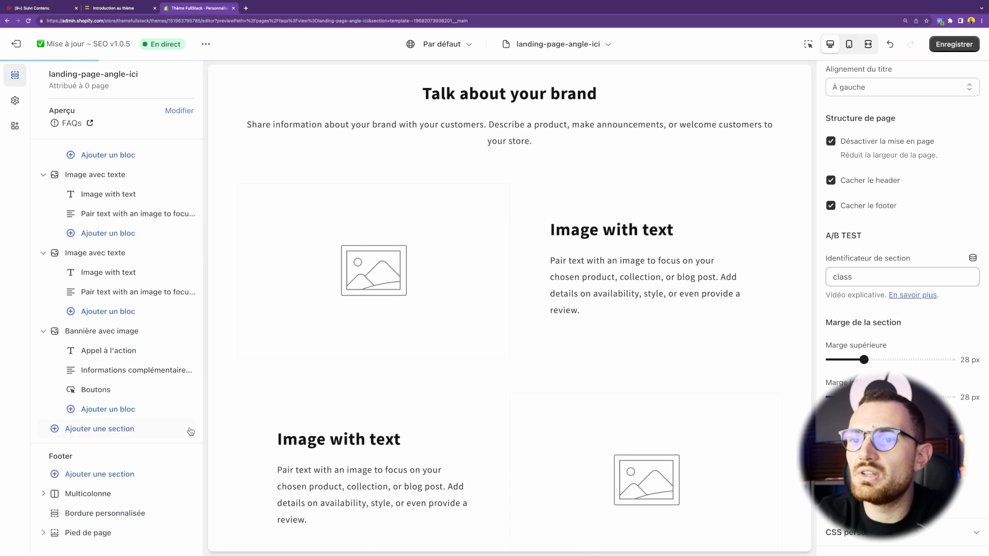
pyautogui.moveTo(189, 401); pyautogui.dragTo(107, 295)
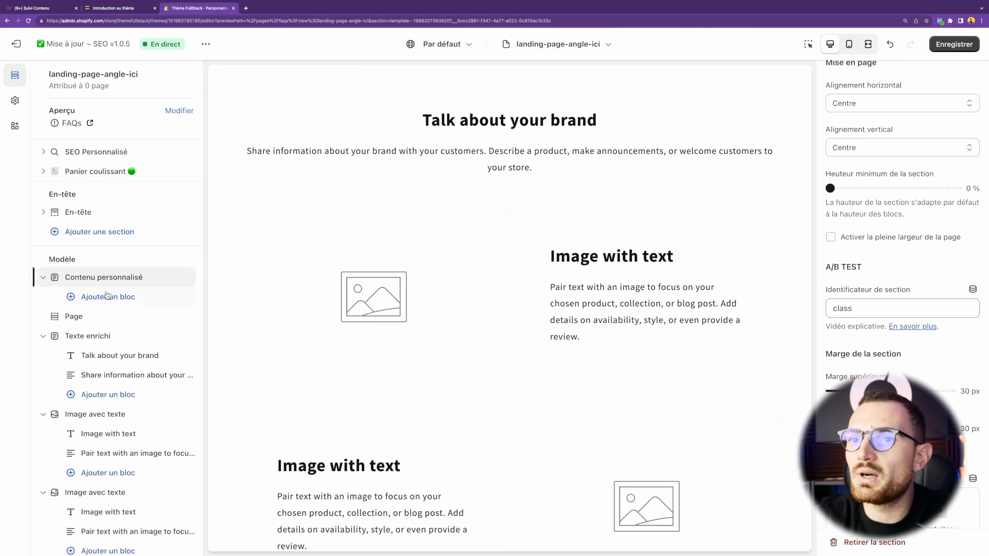
# Add an Image block to the Contenu personnalisé section and set its desktop block width to 25%.
pyautogui.click(106, 296)
pyautogui.click(241, 351)
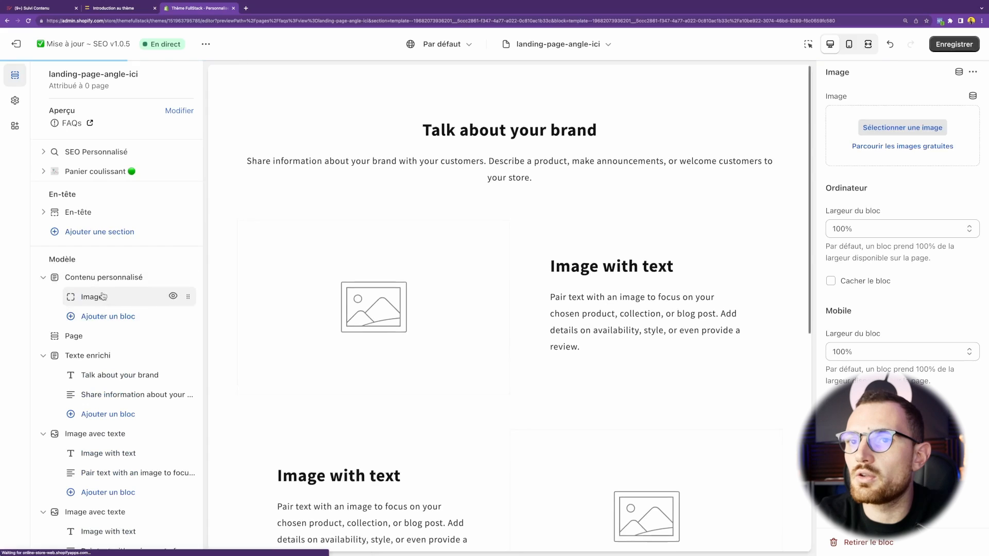
pyautogui.click(905, 228)
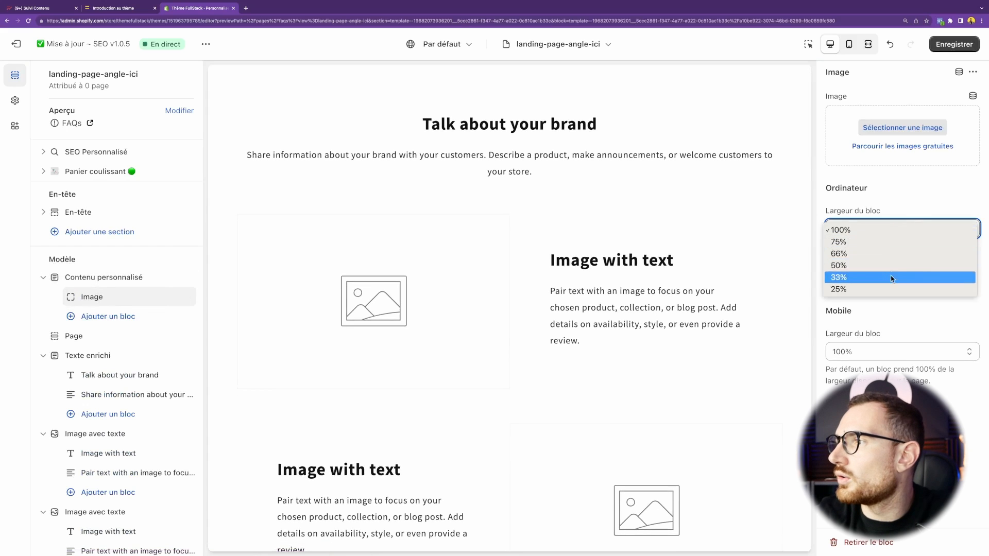
pyautogui.click(890, 289)
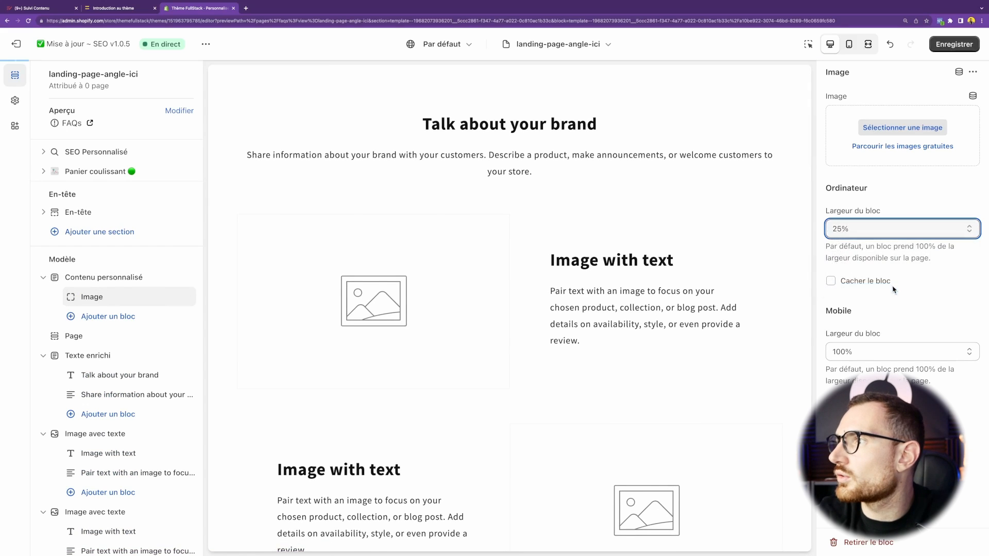
# Set the Image block's mobile block width to 33%.
pyautogui.click(872, 355)
pyautogui.click(872, 352)
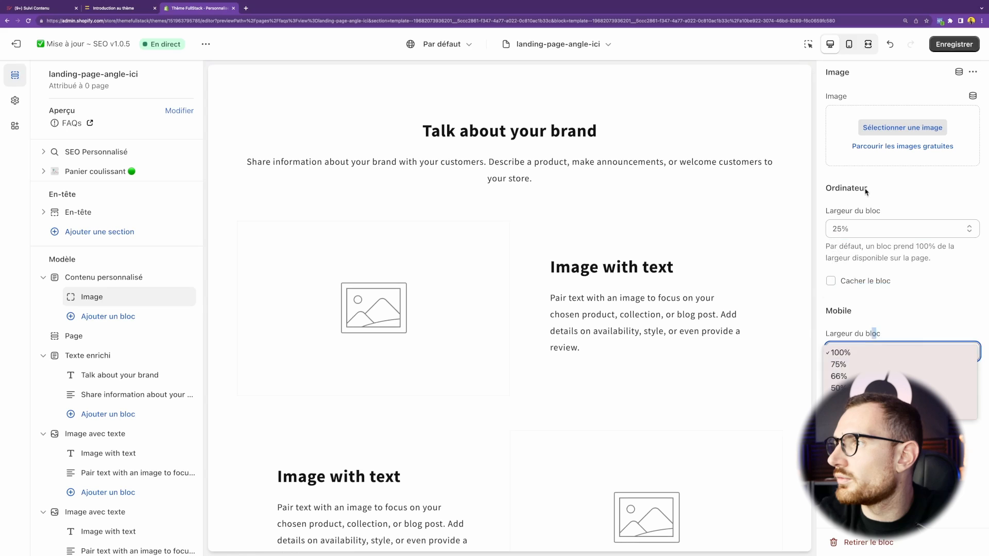
pyautogui.click(901, 412)
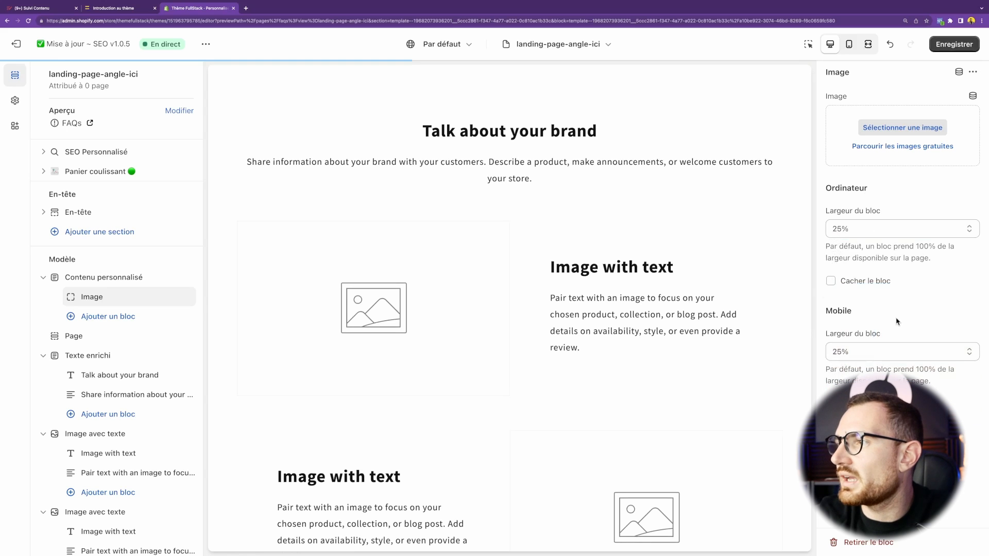
pyautogui.click(896, 354)
pyautogui.click(858, 341)
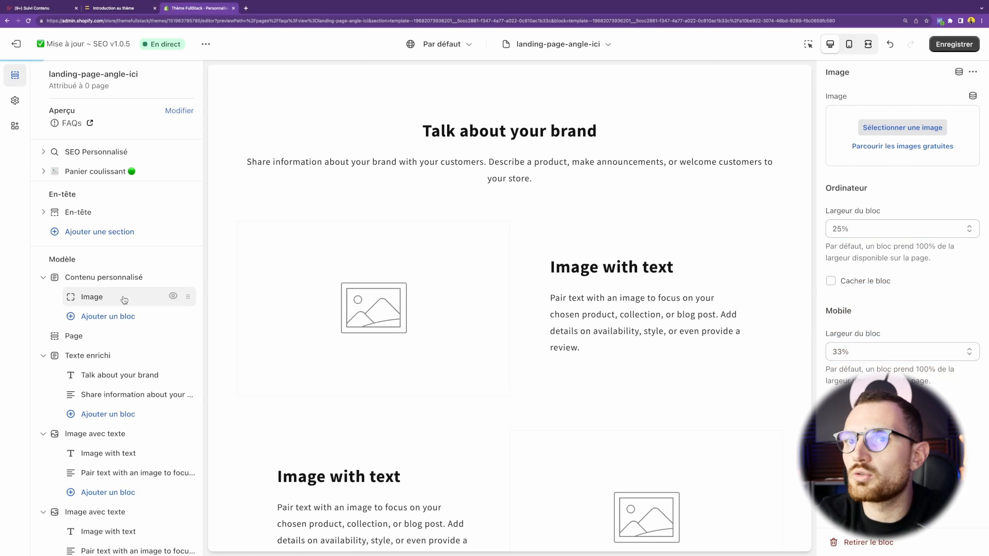
# Assign the dark-text Logo_Theme_FullStack PNG from the store library to the Image block.
pyautogui.click(933, 127)
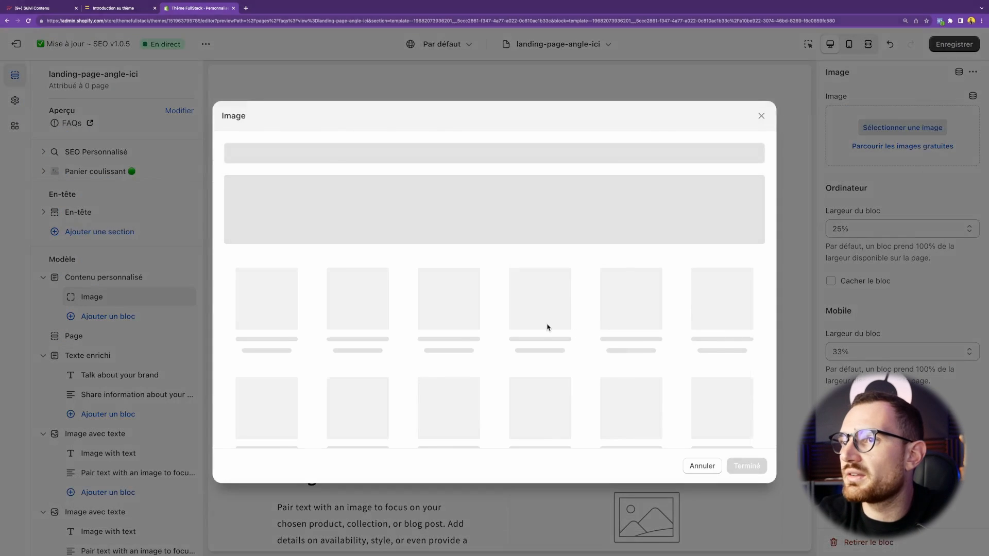
pyautogui.scroll(-5, 592, 348)
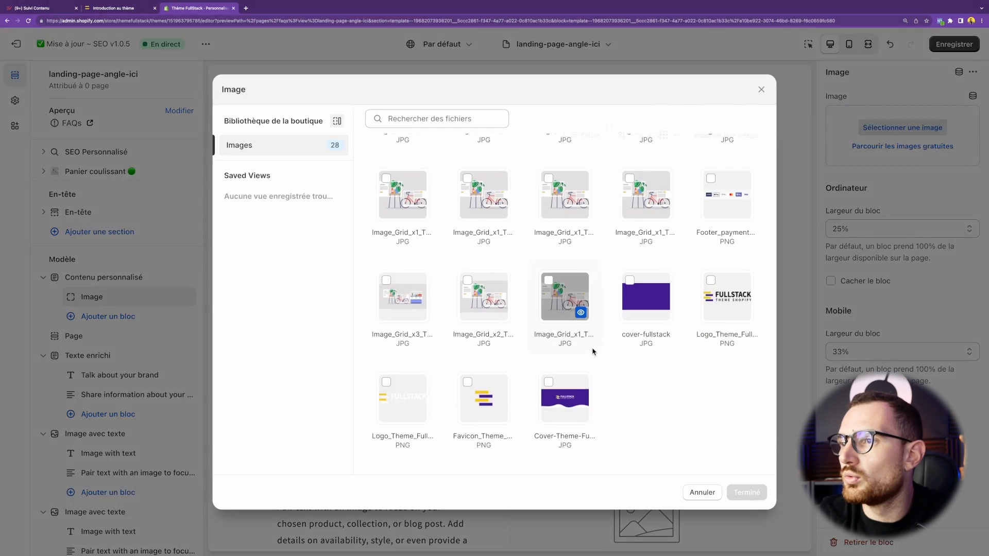
pyautogui.click(726, 302)
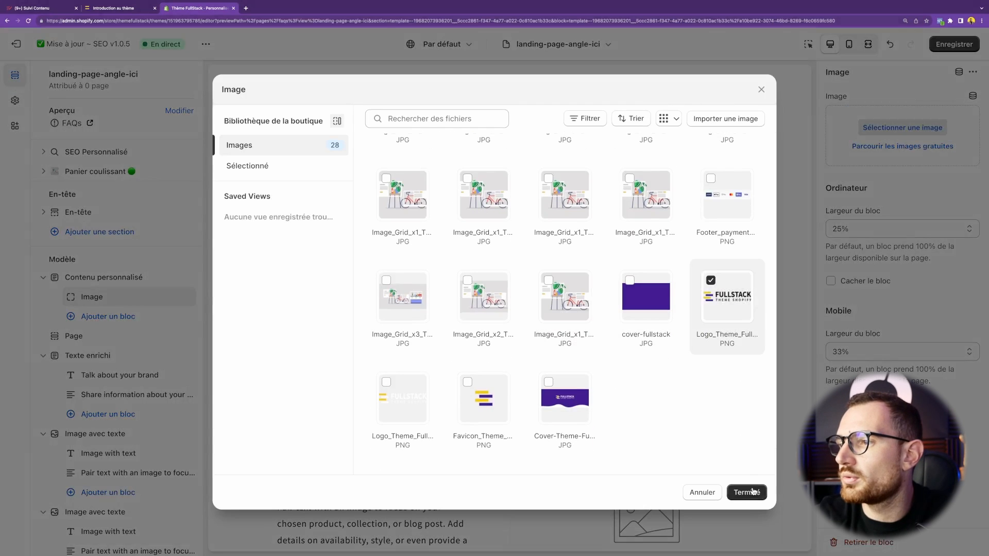
pyautogui.click(747, 492)
pyautogui.click(129, 277)
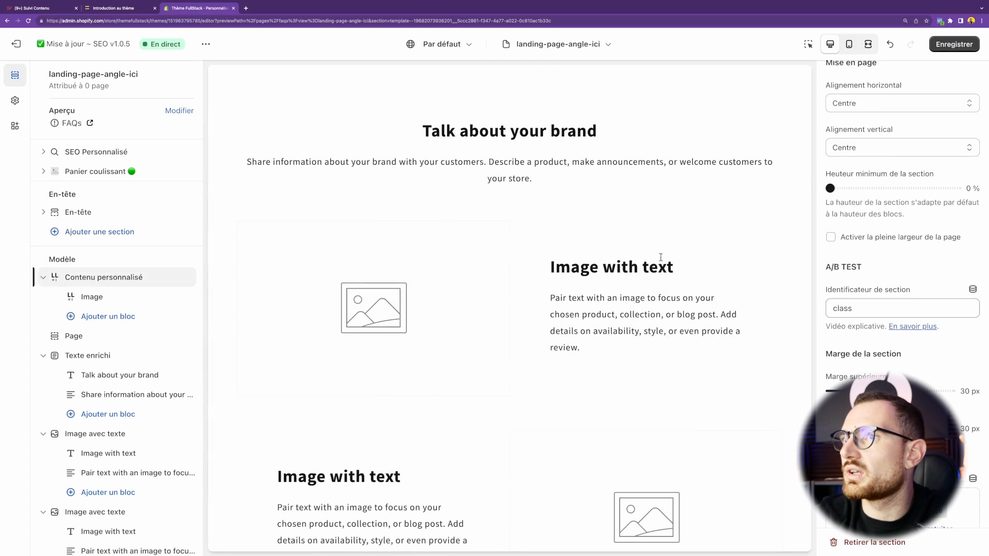
pyautogui.click(119, 295)
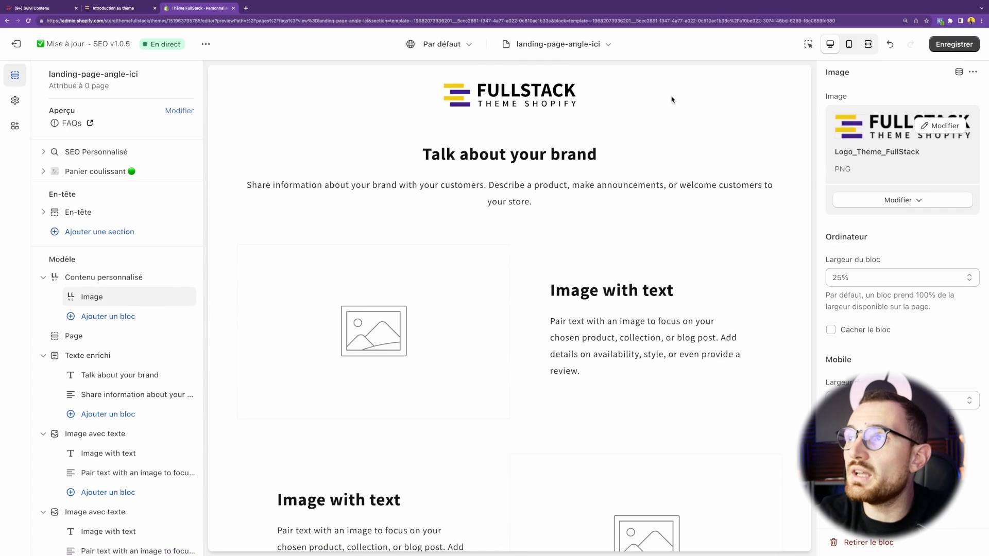
# Check the logo's size in the mobile preview, and return to the desktop preview.
pyautogui.hotkey('ctrl', 'a')
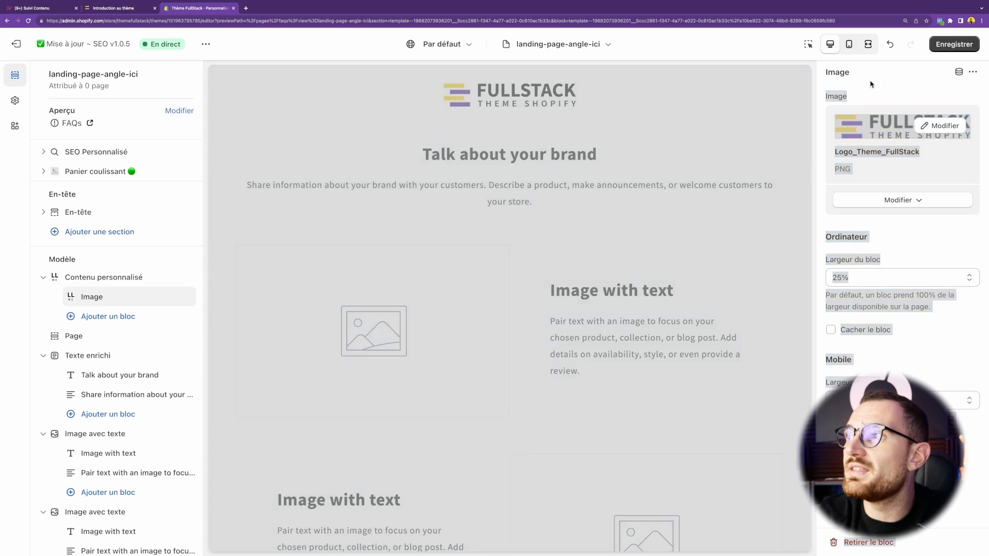
pyautogui.click(875, 83)
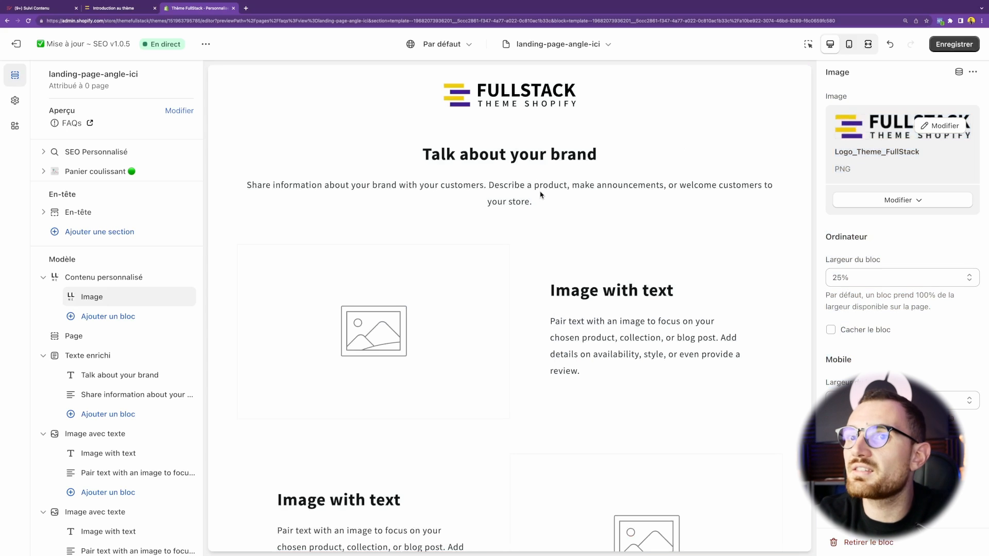
pyautogui.click(848, 44)
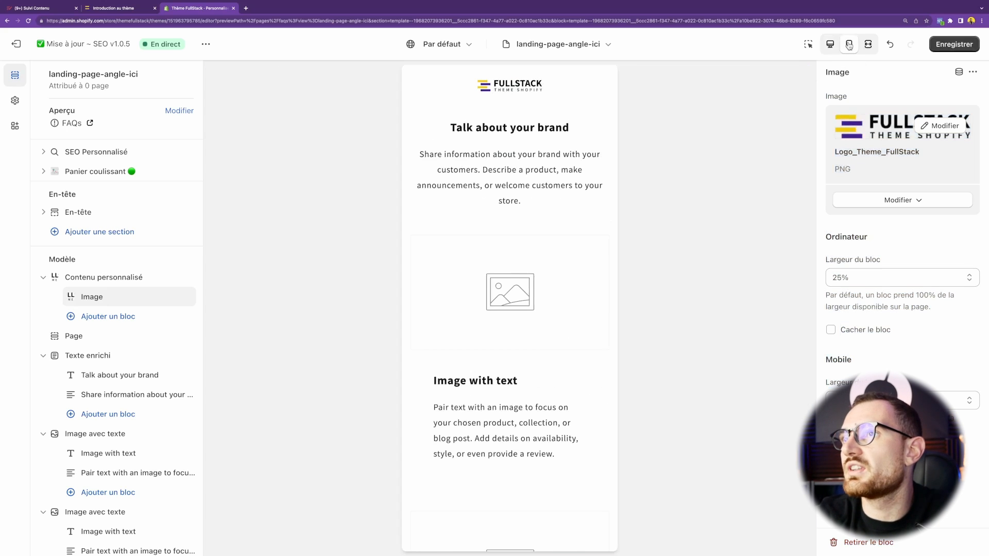
pyautogui.click(838, 45)
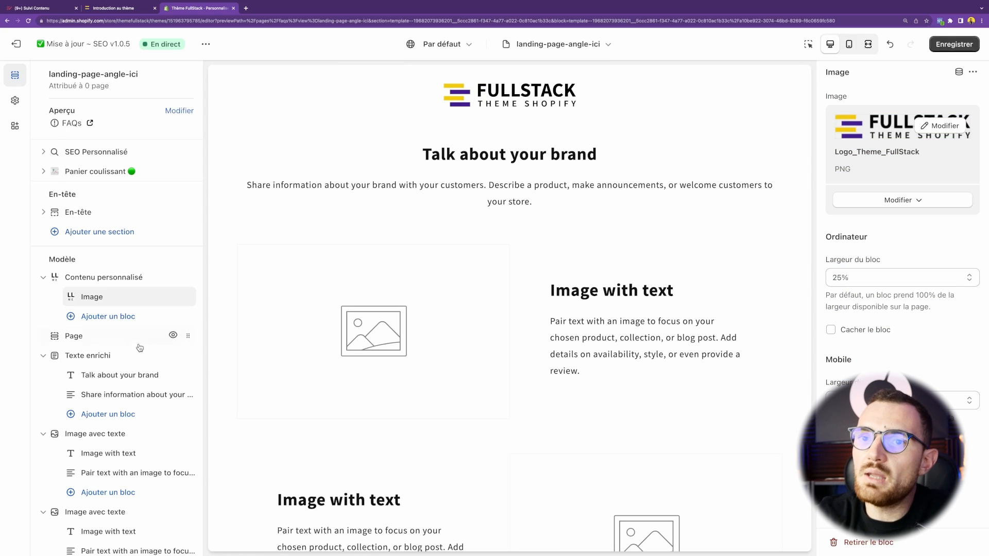
# Move the Bannière avec image section up so it sits directly below the Page section.
pyautogui.scroll(-2, 139, 348)
pyautogui.scroll(-3, 127, 438)
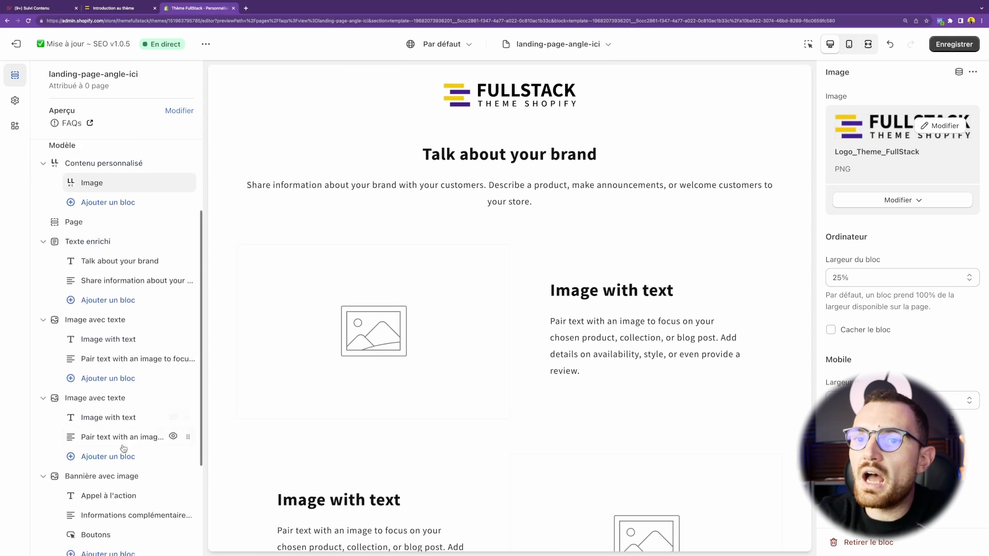
pyautogui.scroll(-3, 124, 448)
pyautogui.moveTo(188, 389); pyautogui.dragTo(142, 345)
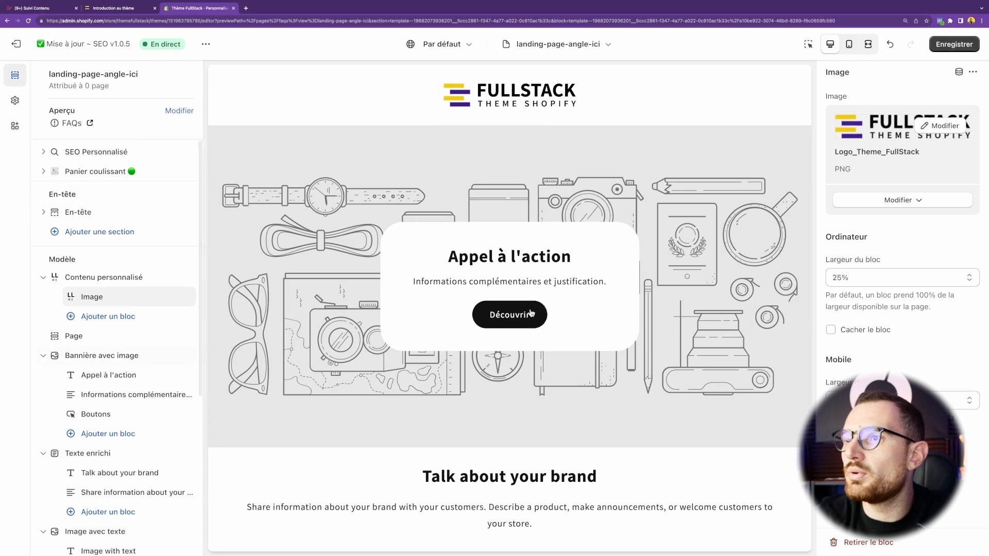
pyautogui.moveTo(422, 283); pyautogui.dragTo(520, 283)
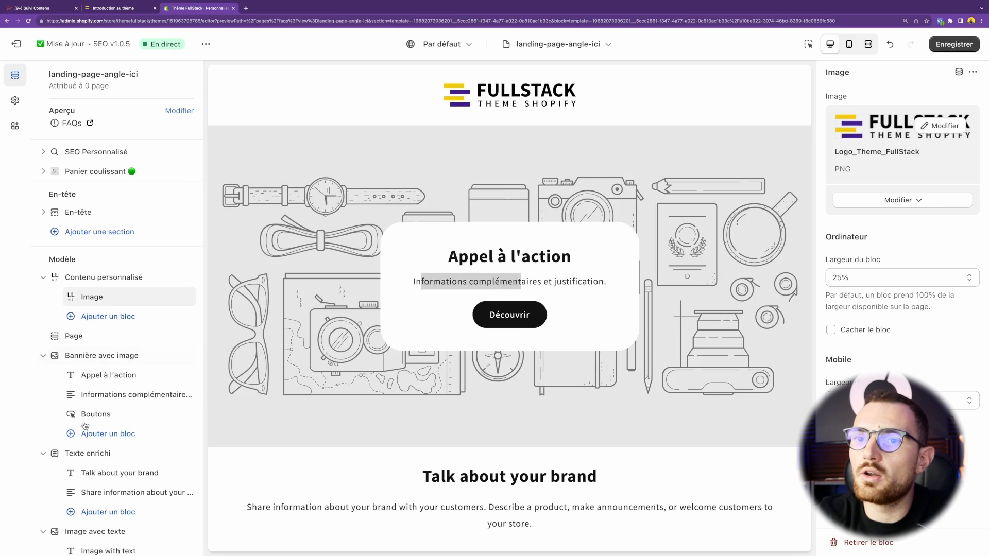
pyautogui.click(439, 246)
# Search the available sections for "logo" and look at the Liste de logo défilants option.
pyautogui.scroll(-5, 158, 339)
pyautogui.click(127, 427)
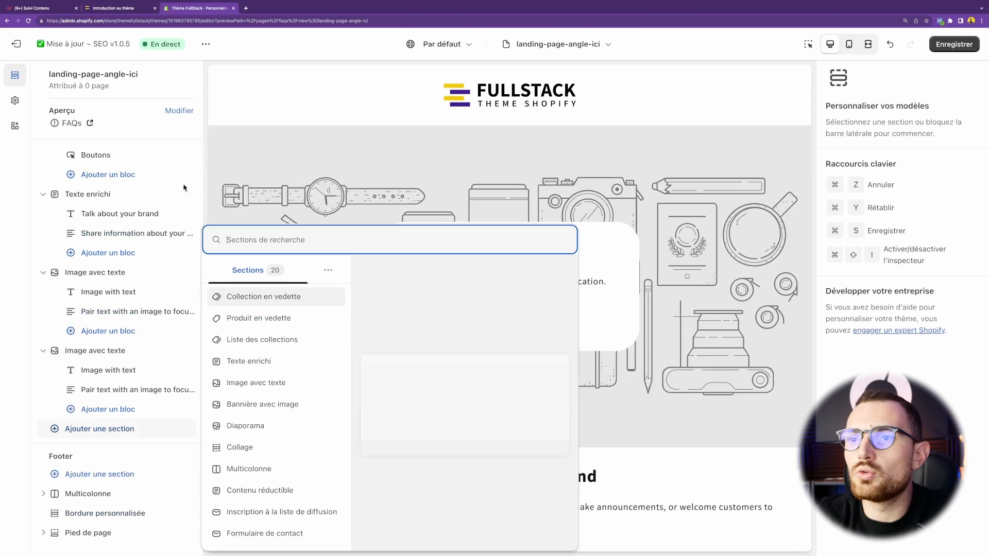
pyautogui.write('log')
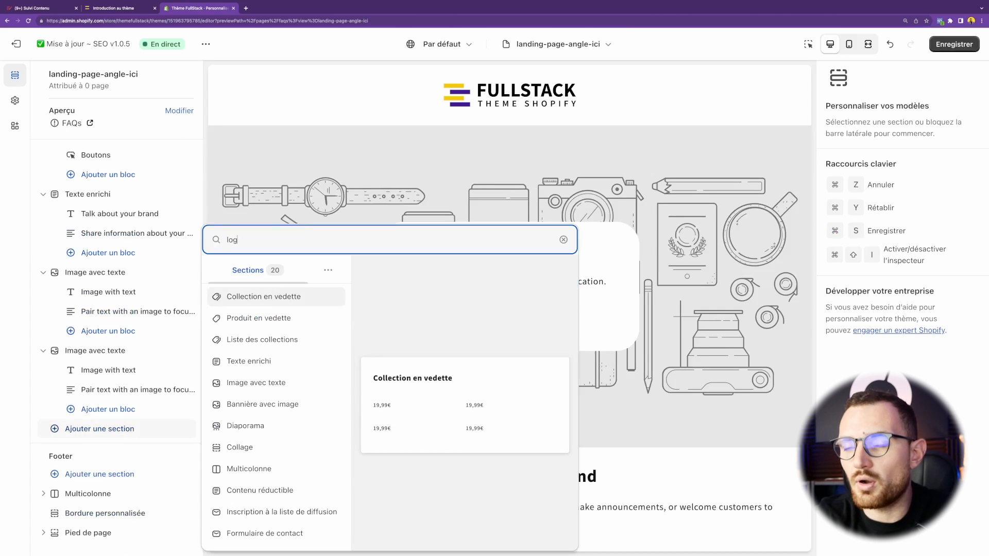
pyautogui.write('o')
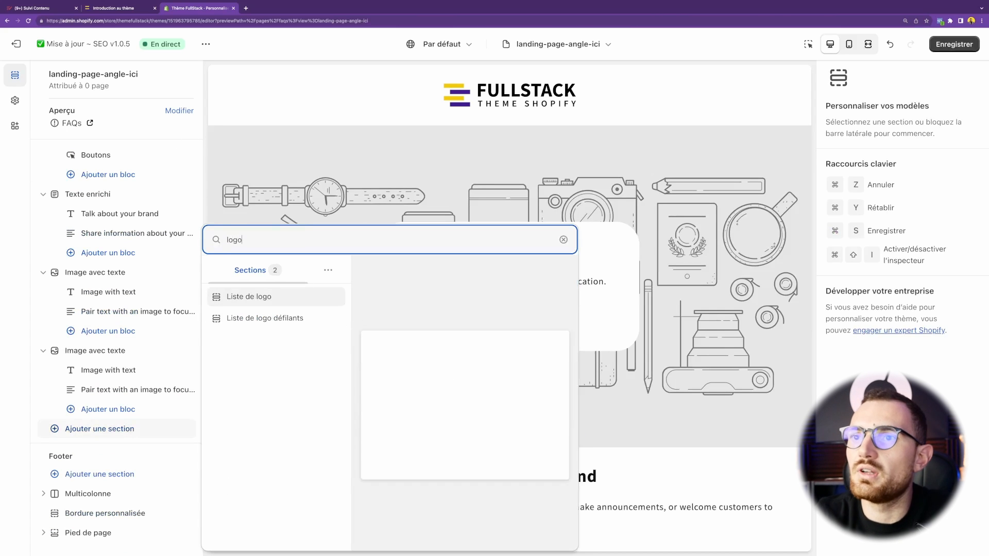
pyautogui.click(294, 319)
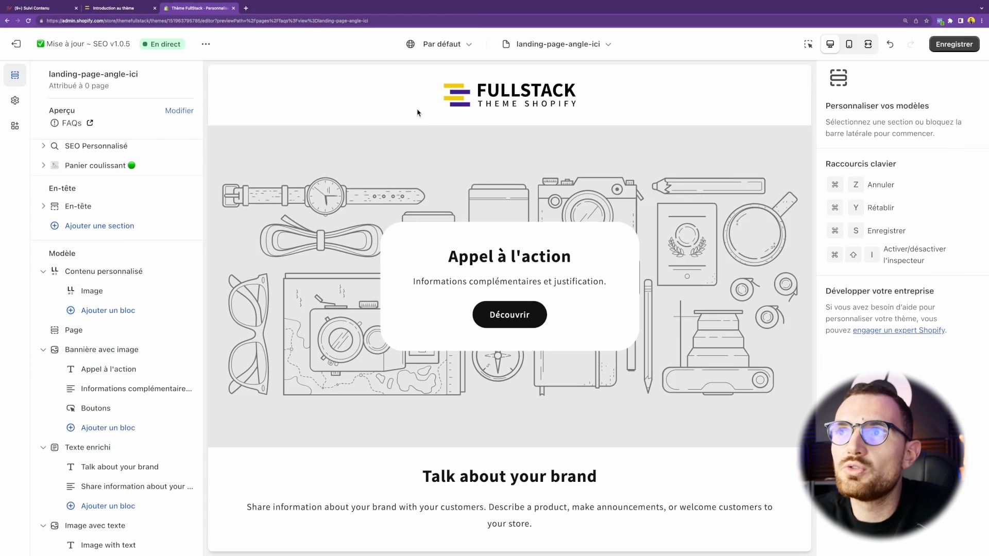
# Save the landing page template and switch to the Introduction au thème course page.
pyautogui.click(968, 50)
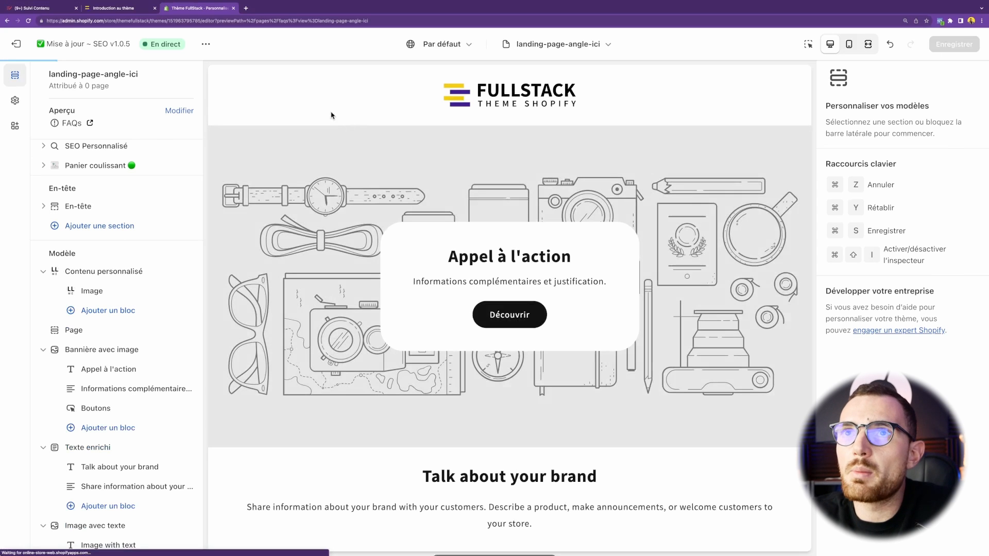
pyautogui.click(118, 8)
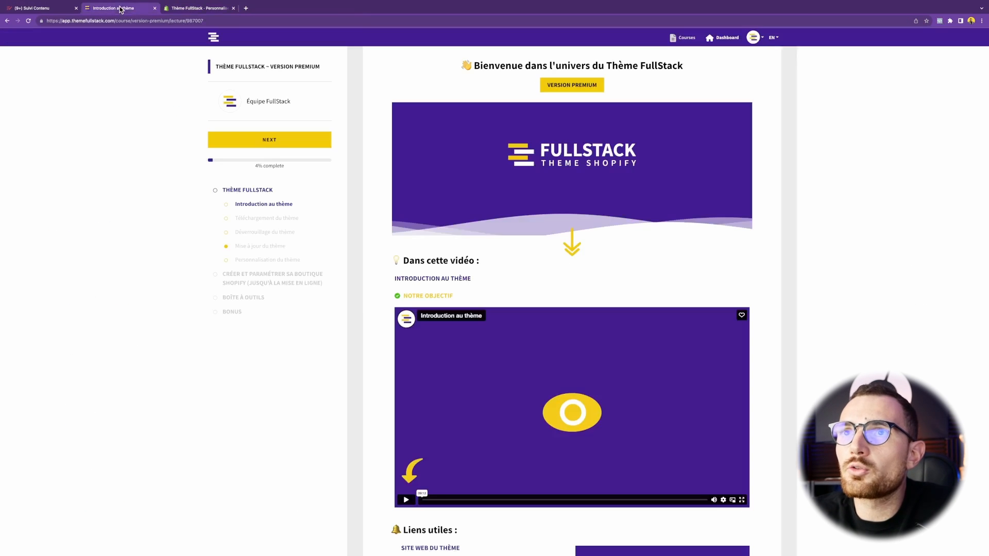
# Open the Bibliothèque de préréglages lesson in the Boîte à outils chapter and look at the Modèles de Boutiques démo.
pyautogui.click(237, 297)
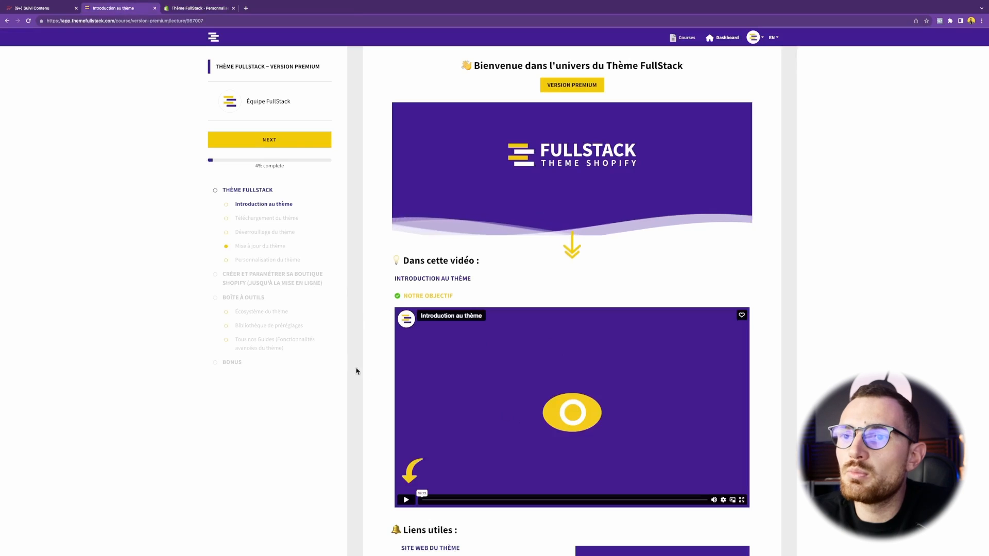
pyautogui.click(262, 327)
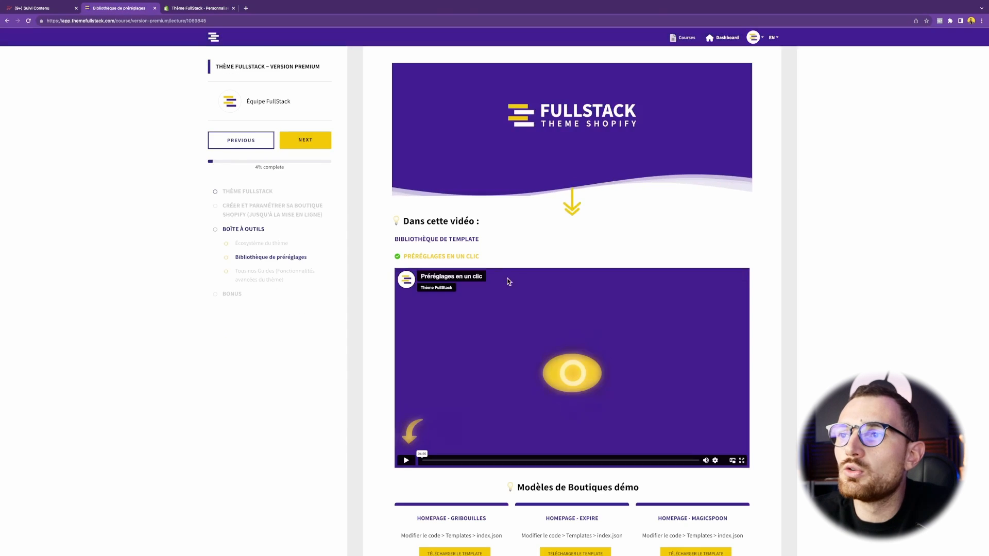
pyautogui.scroll(-6, 468, 292)
pyautogui.moveTo(505, 148); pyautogui.dragTo(767, 372)
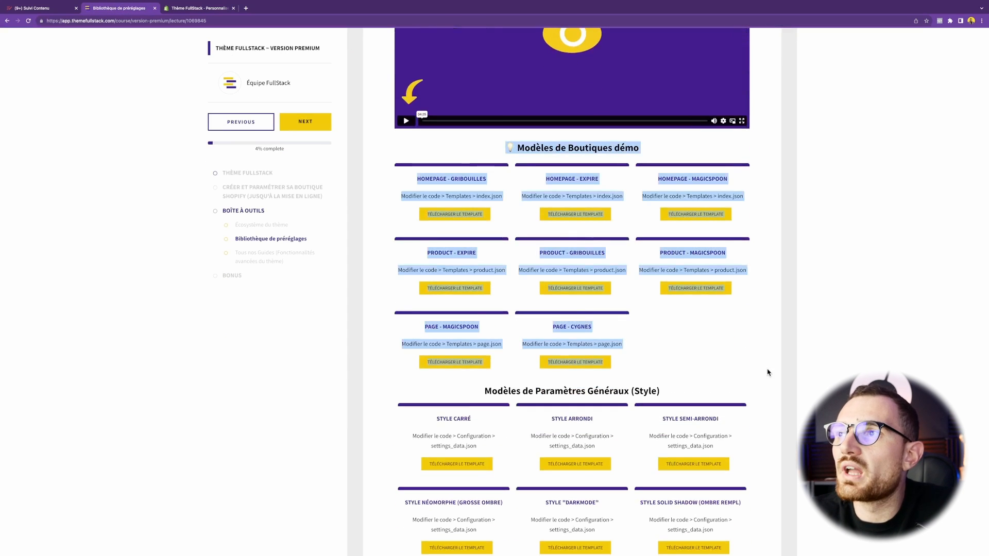
# Look through the Modèles de Paramètres Généraux (Style) and Modèles SEO groups in the lesson.
pyautogui.scroll(-5, 587, 374)
pyautogui.moveTo(472, 139); pyautogui.dragTo(703, 435)
pyautogui.moveTo(739, 313); pyautogui.dragTo(372, 167)
pyautogui.click(372, 167)
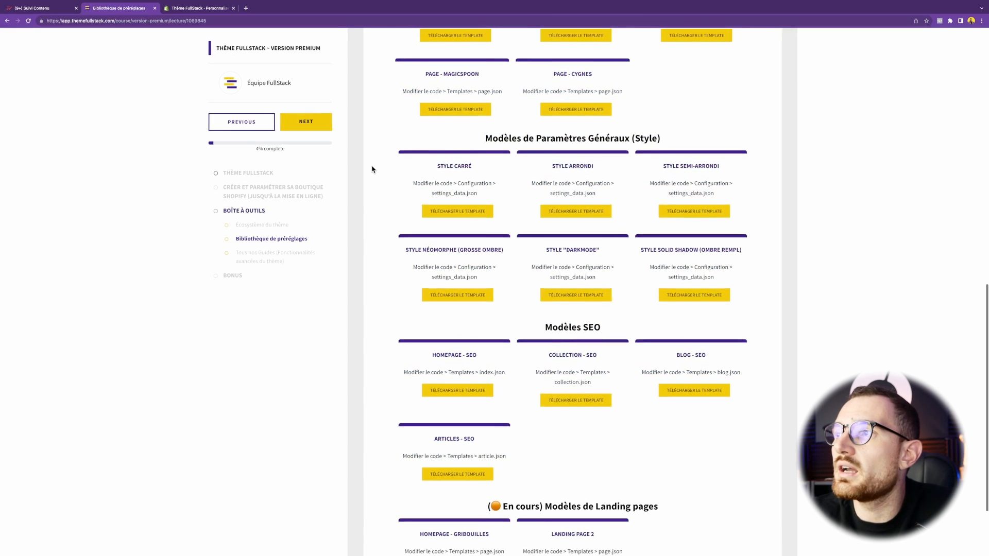
pyautogui.scroll(-1, 371, 167)
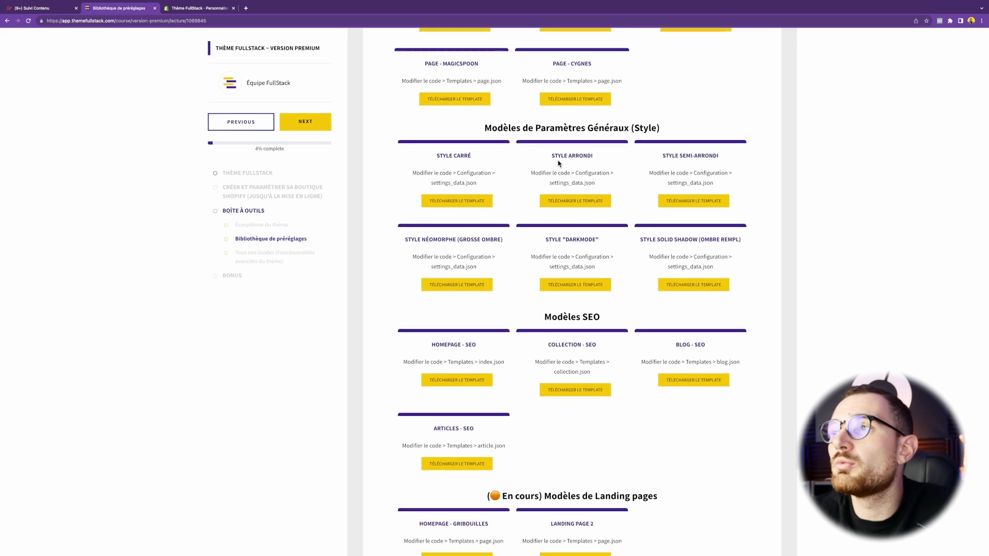
pyautogui.scroll(-3, 515, 242)
pyautogui.moveTo(517, 231); pyautogui.dragTo(677, 356)
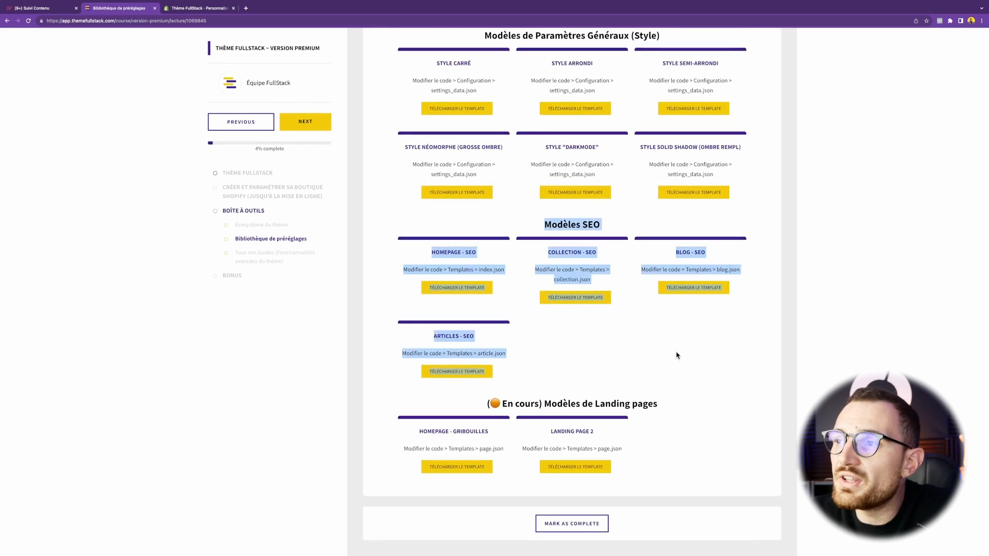
# Open the Homepage - SEO template in its own browser tab and enlarge the page.
pyautogui.click(528, 291)
pyautogui.click(451, 288)
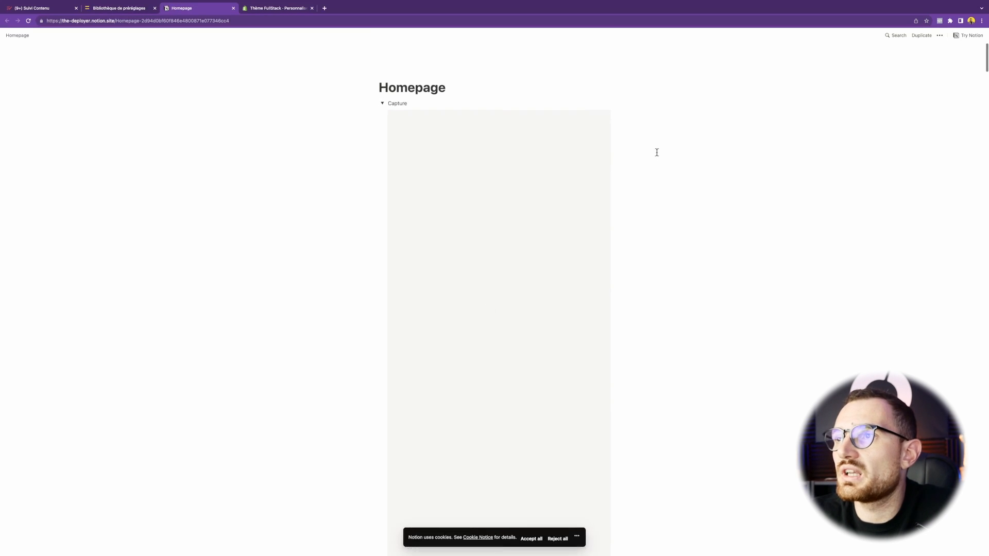
pyautogui.press('super+plus')
pyautogui.press('super+plus')
pyautogui.press('super+plus')
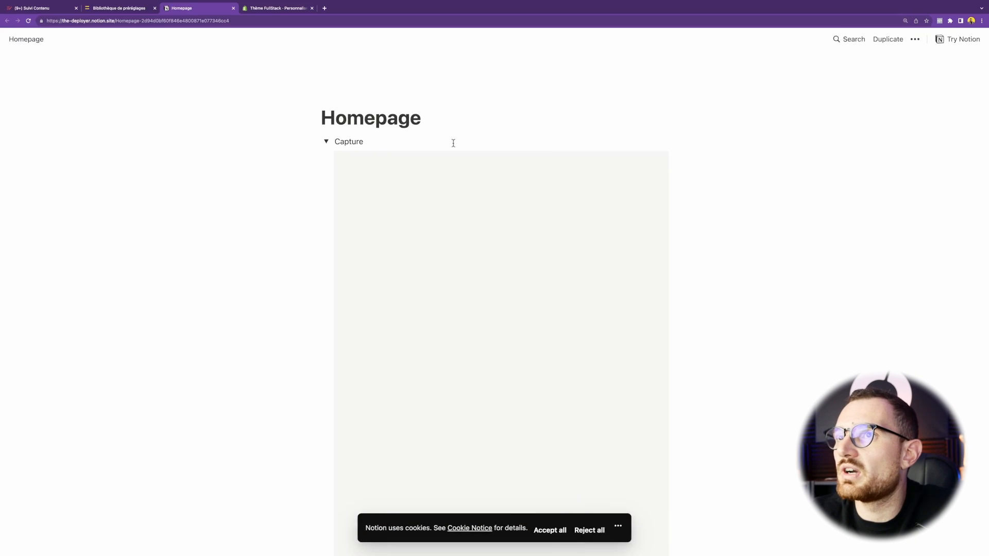
# Open both landing page templates in separate browser tabs and order them as Landing 1, Landing 2 ahead of the Homepage tab.
pyautogui.hotkey('ctrl', 'shift', 'Tab')
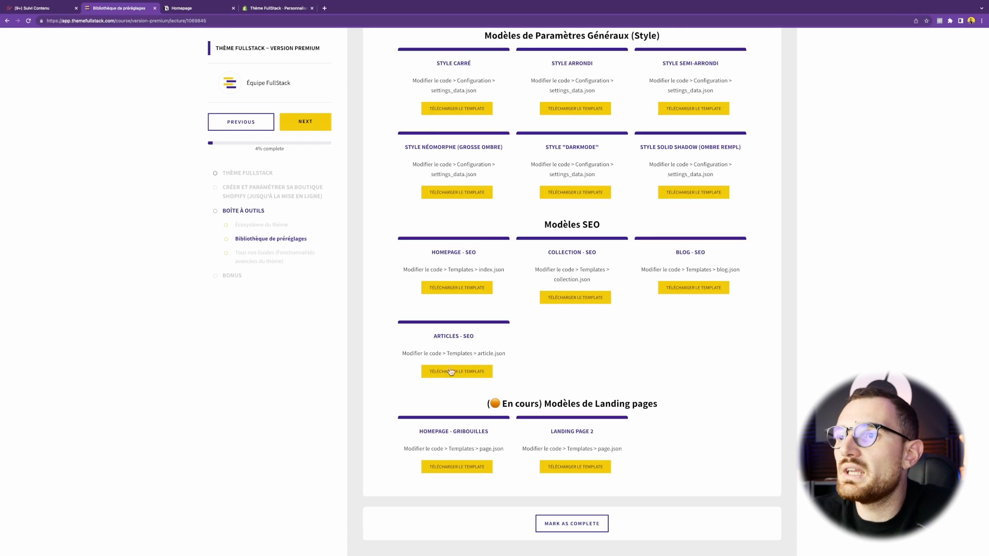
pyautogui.keyDown('super'); pyautogui.click(571, 466); pyautogui.keyUp('super')
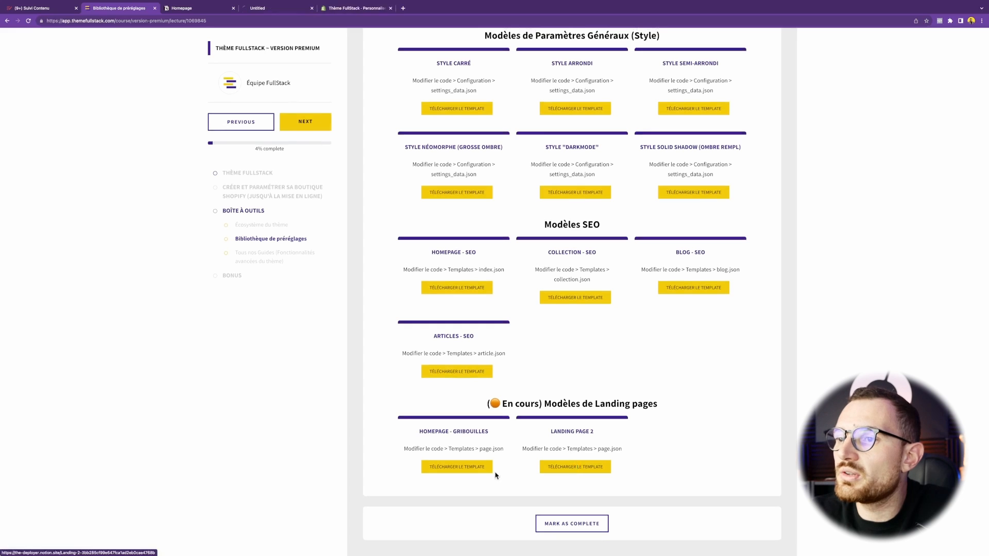
pyautogui.hotkey('ctrl', 'Tab')
pyautogui.moveTo(280, 10); pyautogui.dragTo(214, 10)
pyautogui.moveTo(346, 8); pyautogui.dragTo(172, 6)
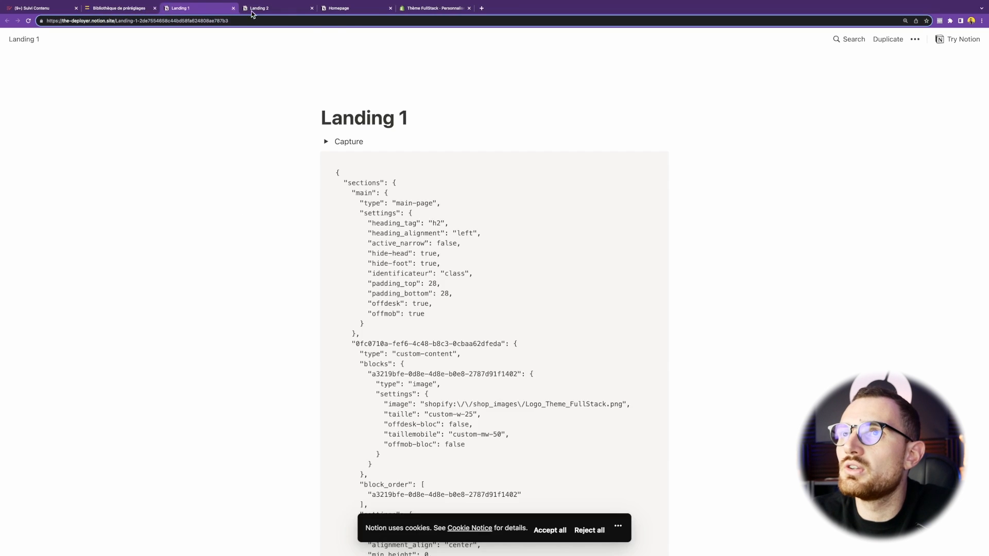
# Examine the full capture of the Homepage template, and collapse it to show the JSON code.
pyautogui.hotkey('ctrl', 'Tab')
pyautogui.hotkey('ctrl', 'Tab')
pyautogui.scroll(-10, 437, 233)
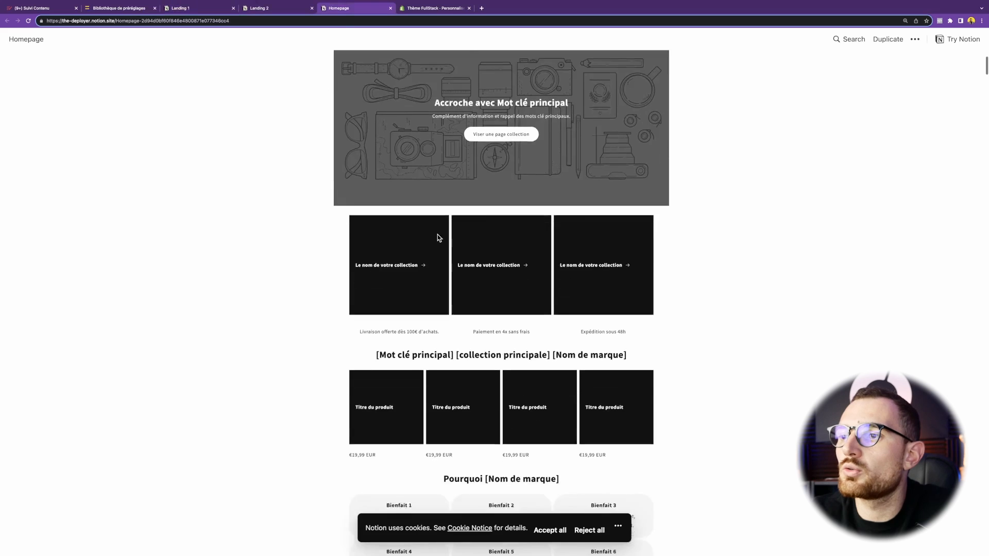
pyautogui.scroll(-10, 426, 212)
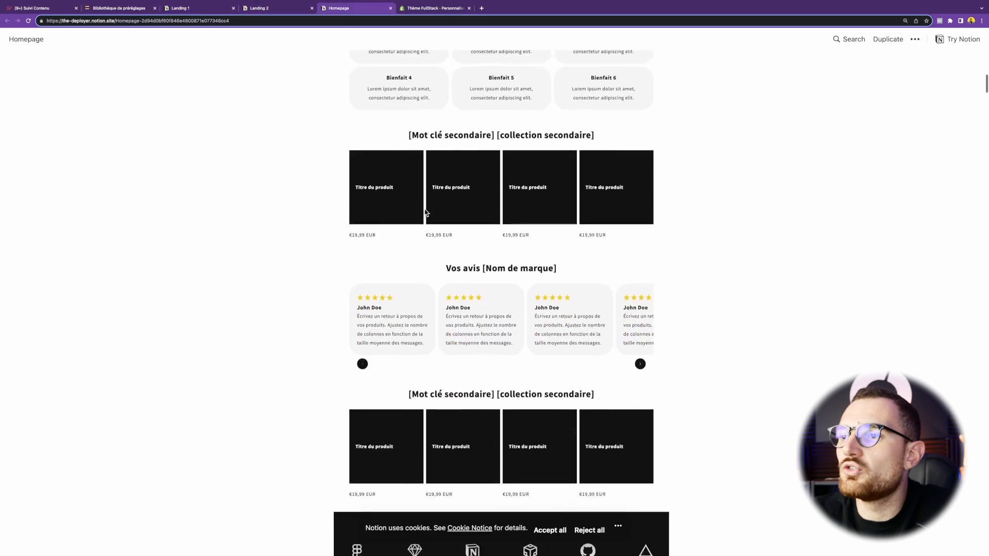
pyautogui.scroll(-5, 424, 213)
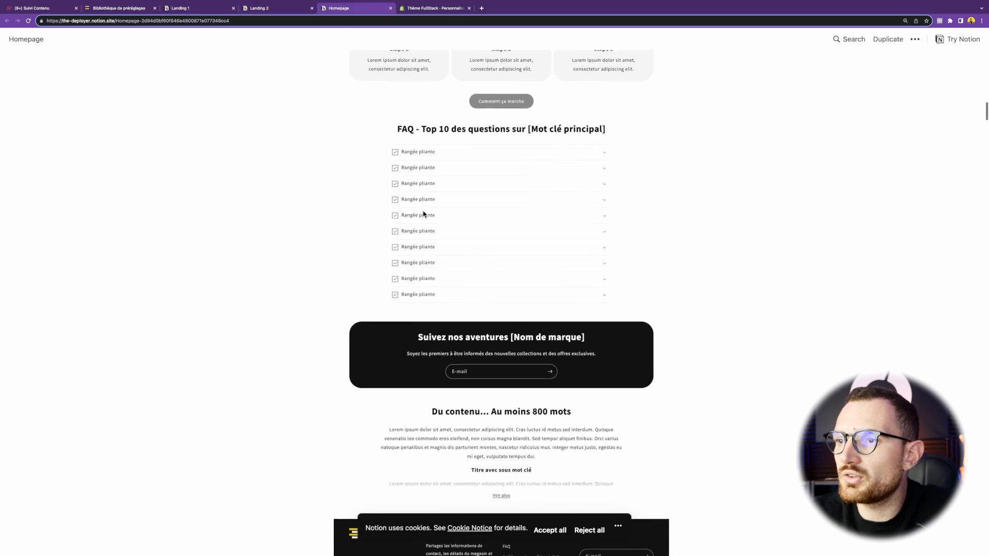
pyautogui.scroll(20, 423, 213)
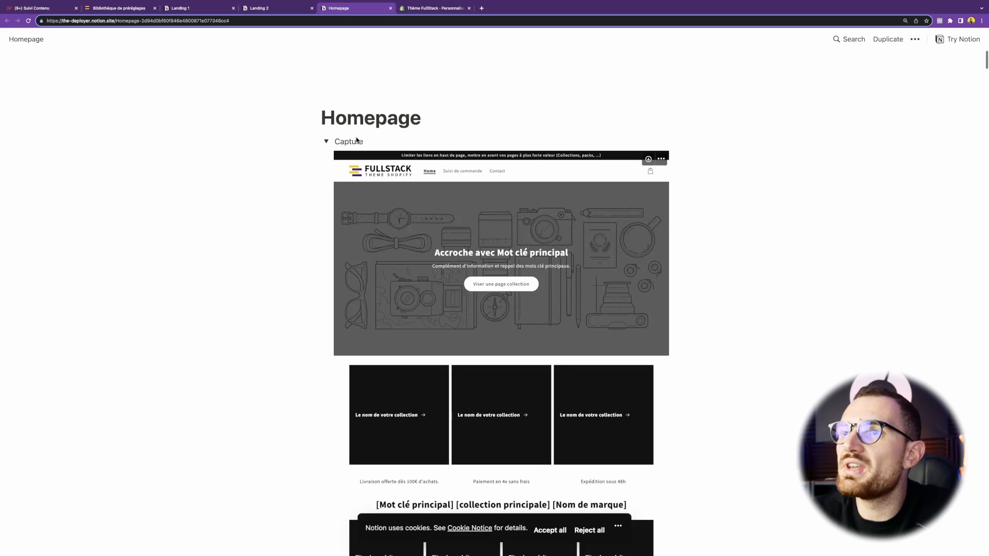
pyautogui.click(326, 141)
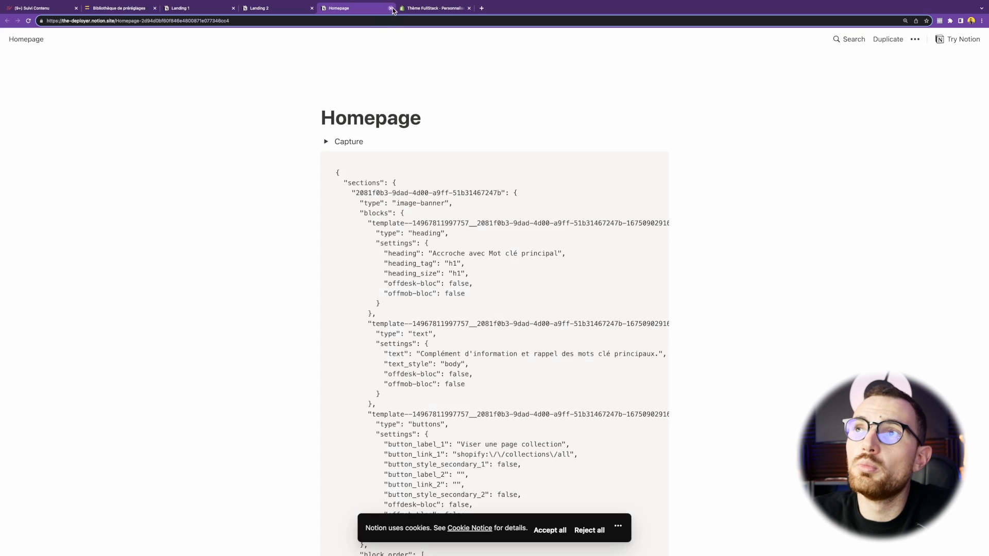
# Close the Homepage template and copy the Landing 1 template's JSON code.
pyautogui.click(390, 9)
pyautogui.click(225, 11)
pyautogui.scroll(-3, 426, 268)
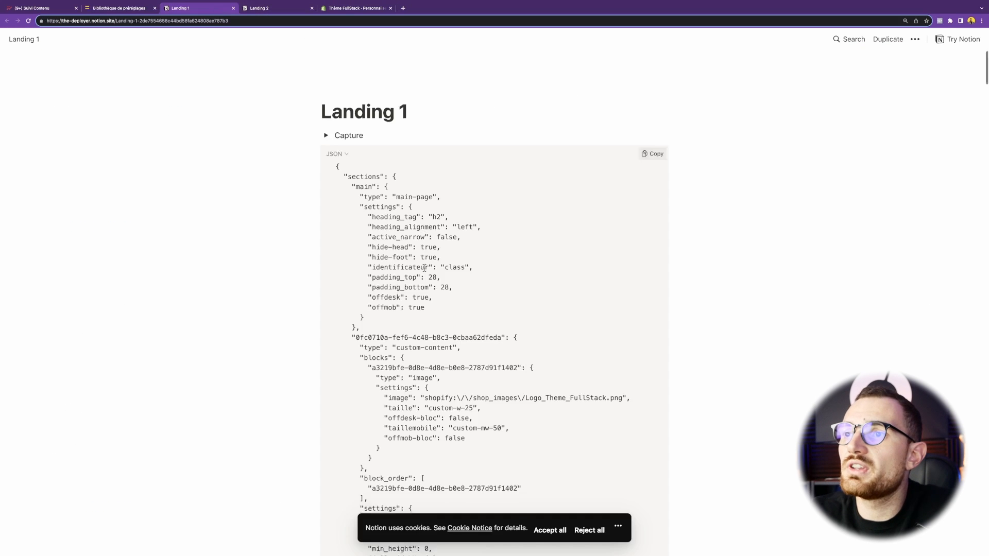
pyautogui.scroll(3, 415, 209)
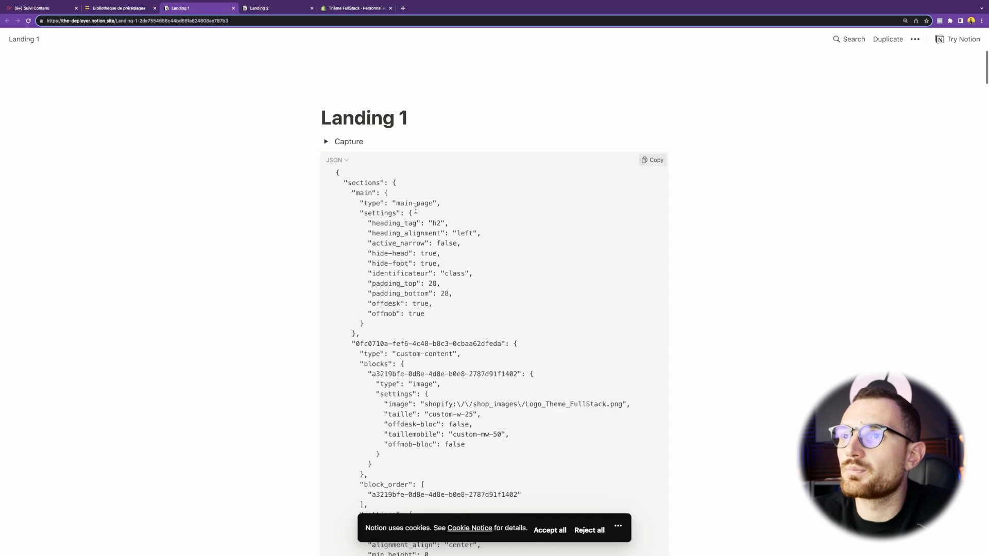
pyautogui.click(656, 164)
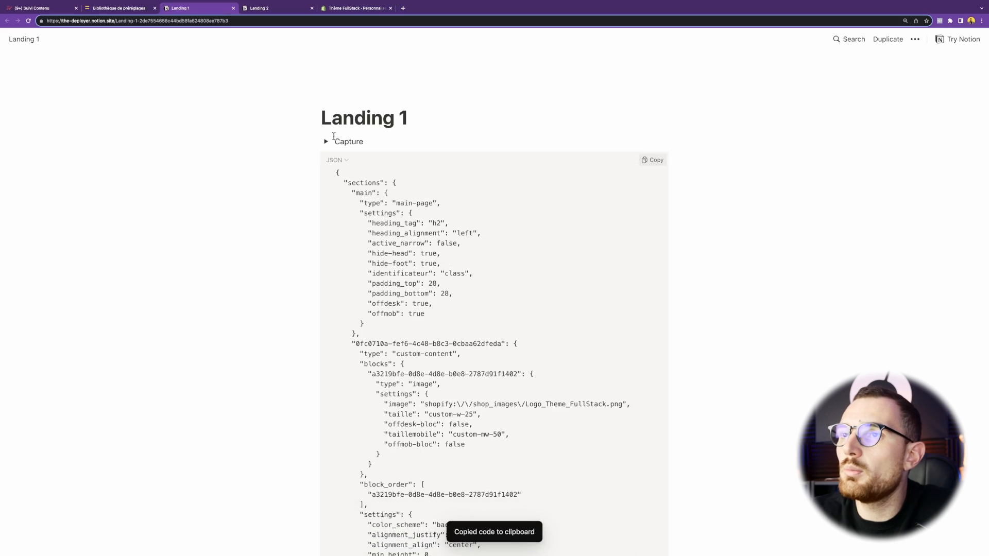
# Look at the Landing 1 capture, and revisit the theme editor and the Bibliothèque de préréglages lesson.
pyautogui.click(325, 142)
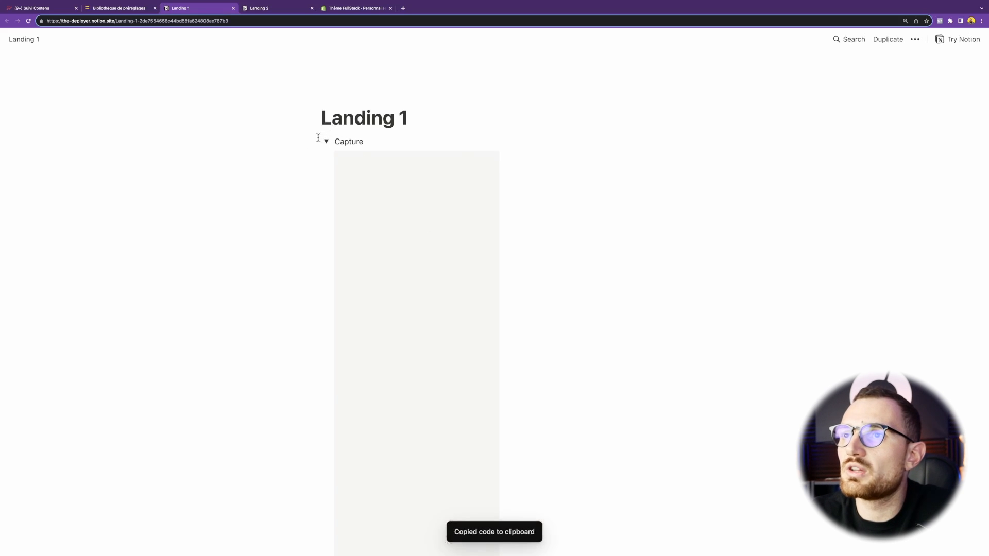
pyautogui.click(326, 142)
pyautogui.click(355, 8)
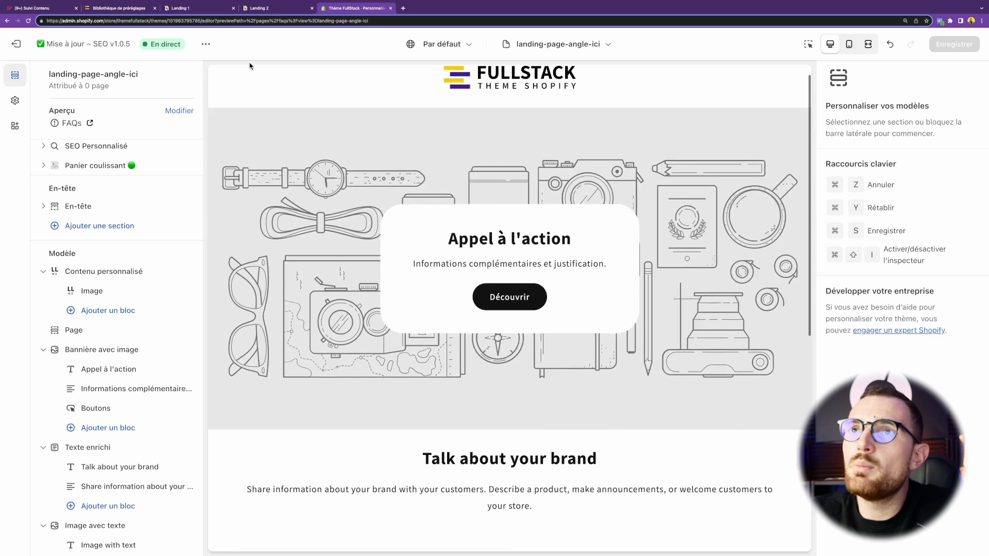
pyautogui.click(124, 8)
pyautogui.scroll(15, 545, 264)
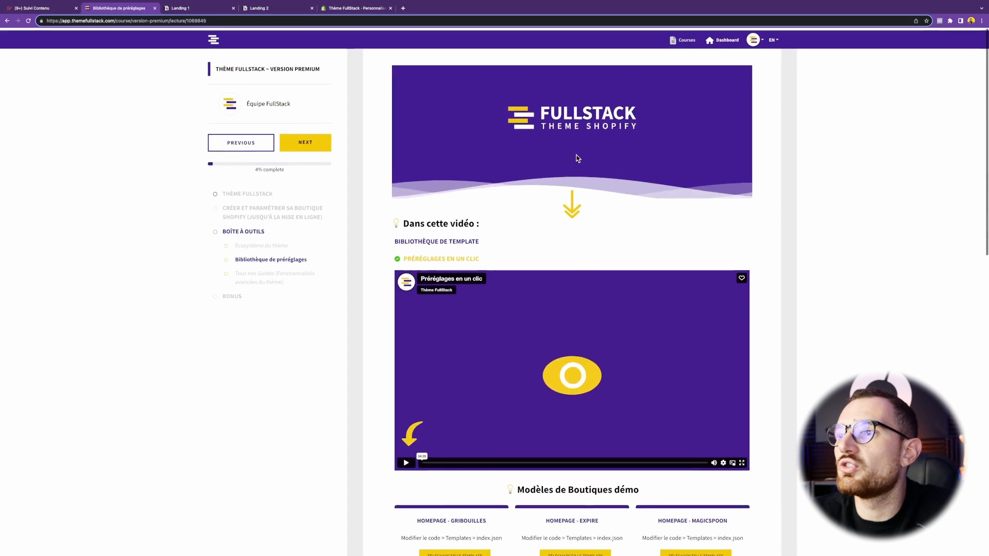
# Open the theme's code editor in a new browser tab and place it ahead of the theme editor's tab.
pyautogui.click(343, 9)
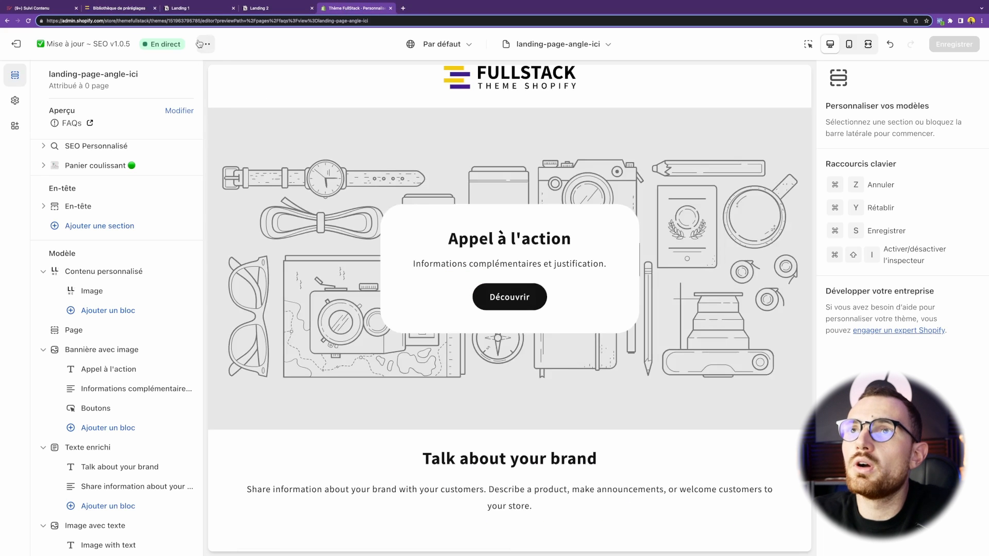
pyautogui.click(205, 44)
pyautogui.keyDown('super'); pyautogui.click(85, 114); pyautogui.keyUp('super')
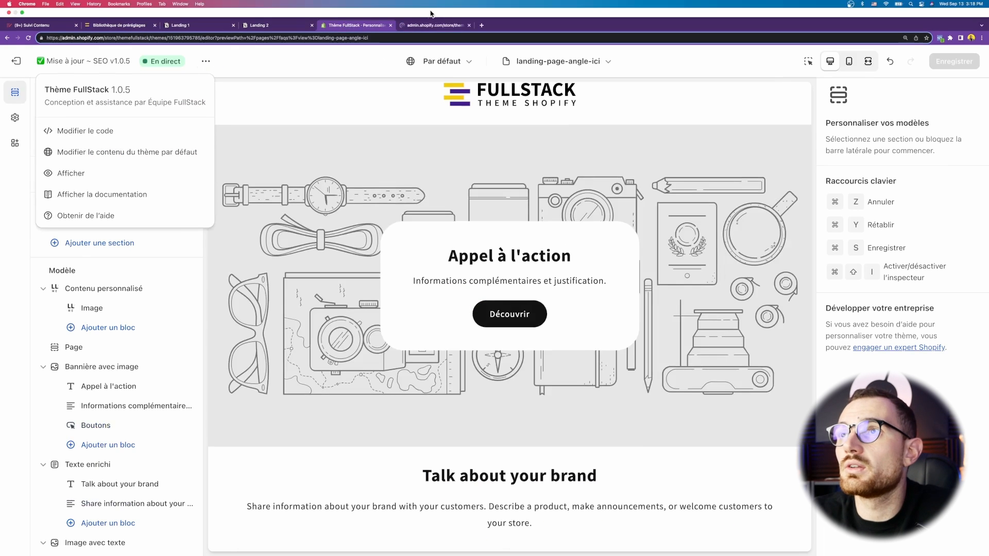
pyautogui.moveTo(425, 25); pyautogui.dragTo(329, 25)
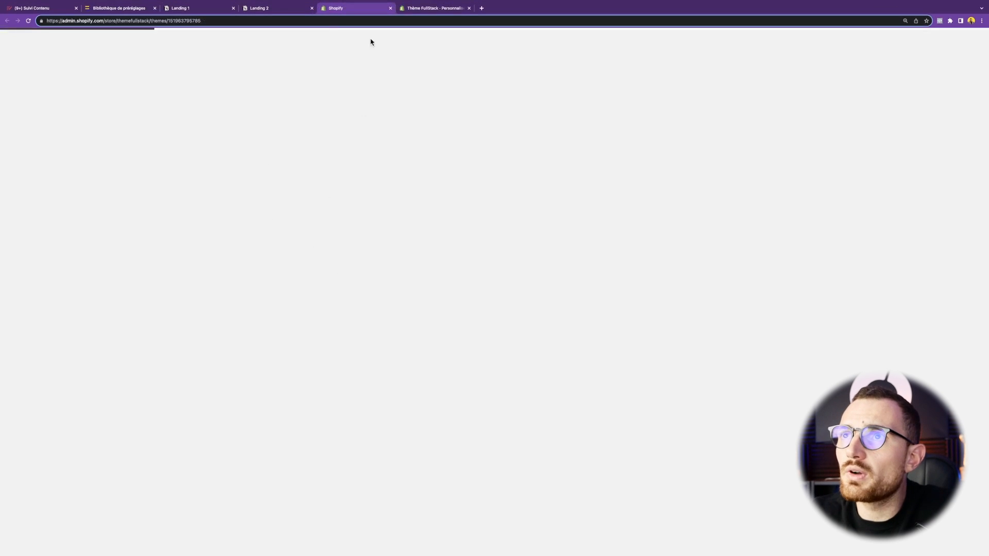
# Check the template's name in the theme editor, and open page.landing-page-angle-ici.json from the Modèles folder in the code editor.
pyautogui.click(447, 8)
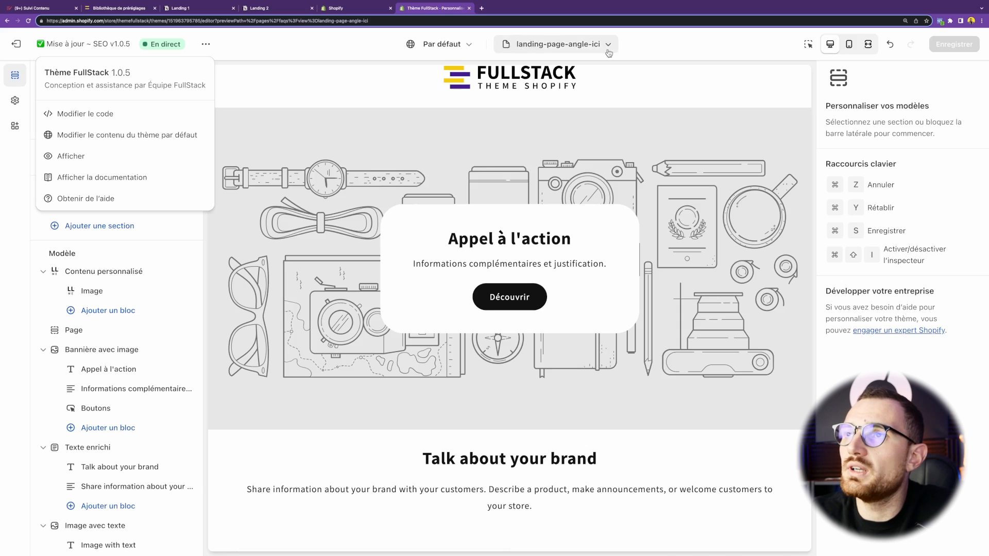
pyautogui.hotkey('ctrl', 'shift', 'Tab')
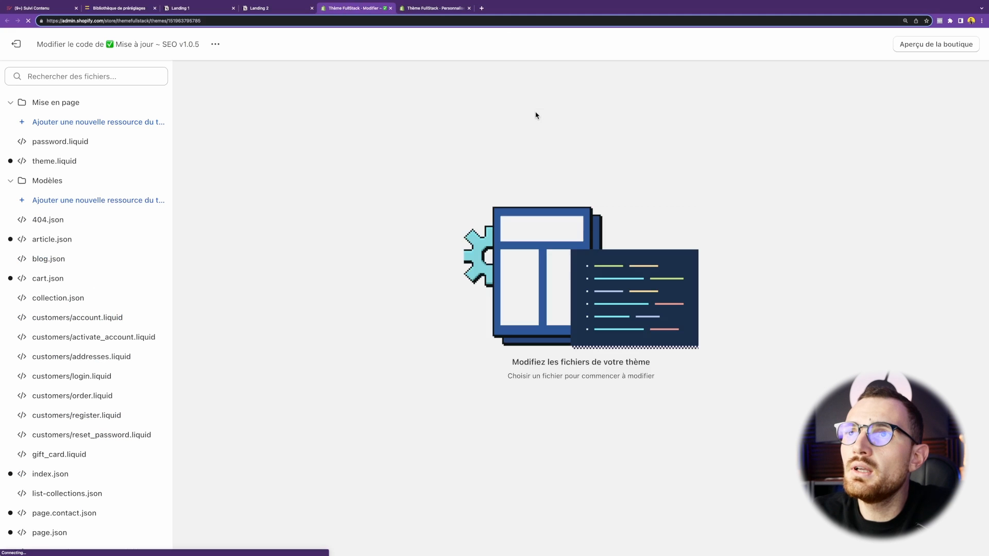
pyautogui.click(43, 183)
pyautogui.click(43, 183)
pyautogui.scroll(-5, 144, 404)
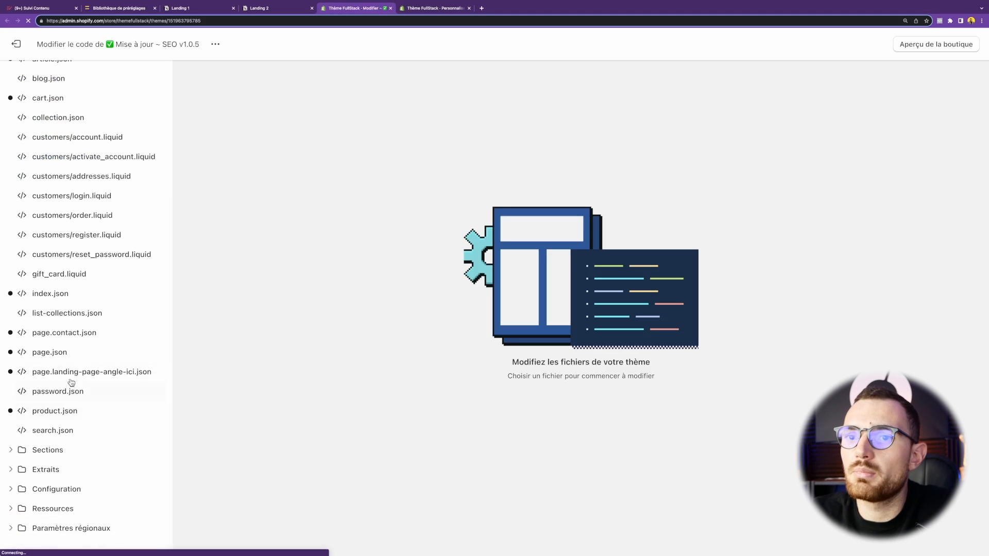
pyautogui.click(80, 372)
# Replace all code in page.landing-page-angle-ici.json with the copied Landing 1 JSON and save the file.
pyautogui.click(370, 242)
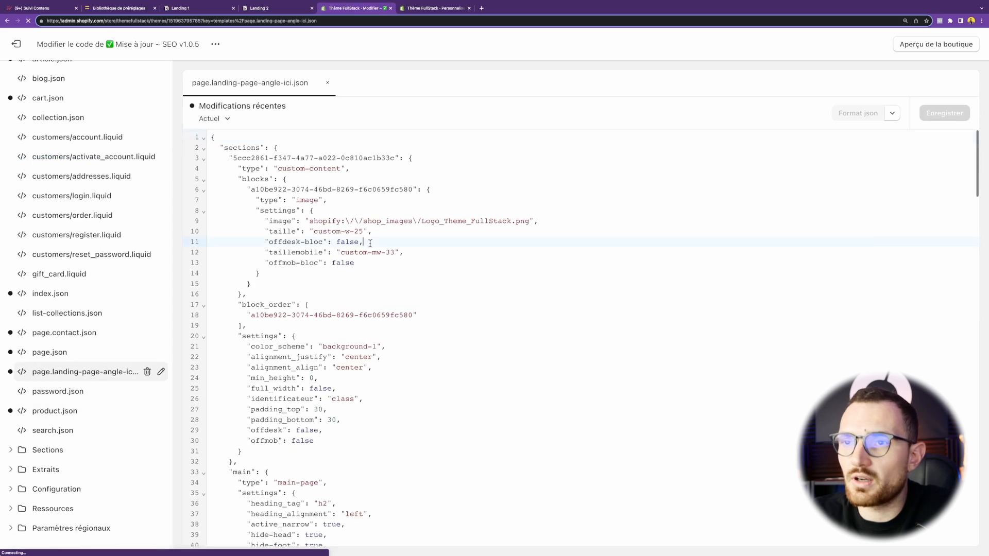
pyautogui.hotkey('ctrl', 'a')
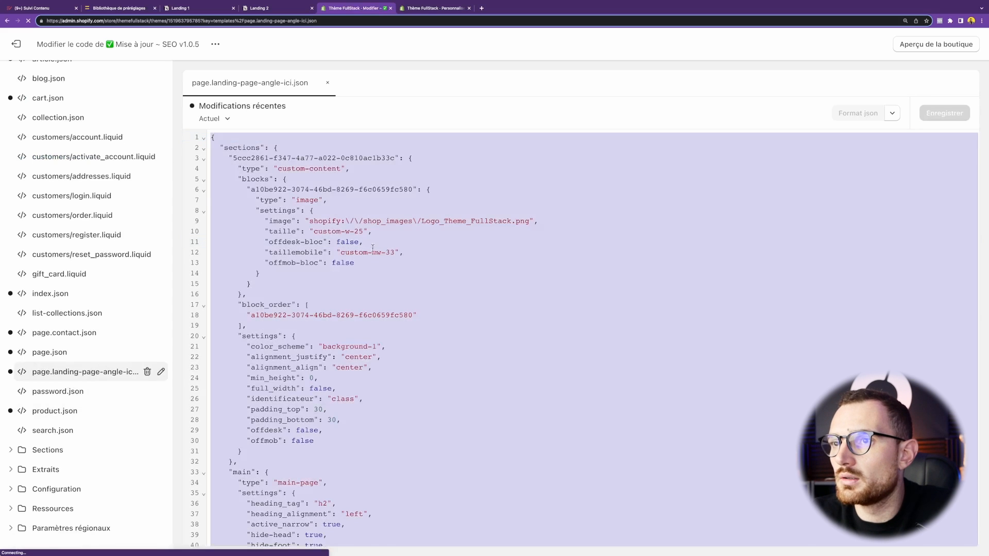
pyautogui.hotkey('ctrl', 'v')
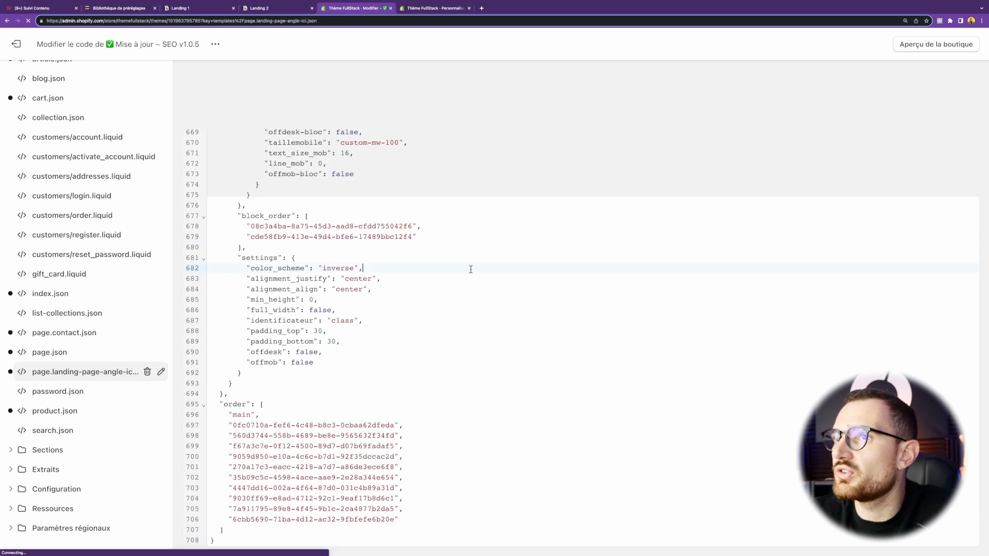
pyautogui.hotkey('ctrl', 's')
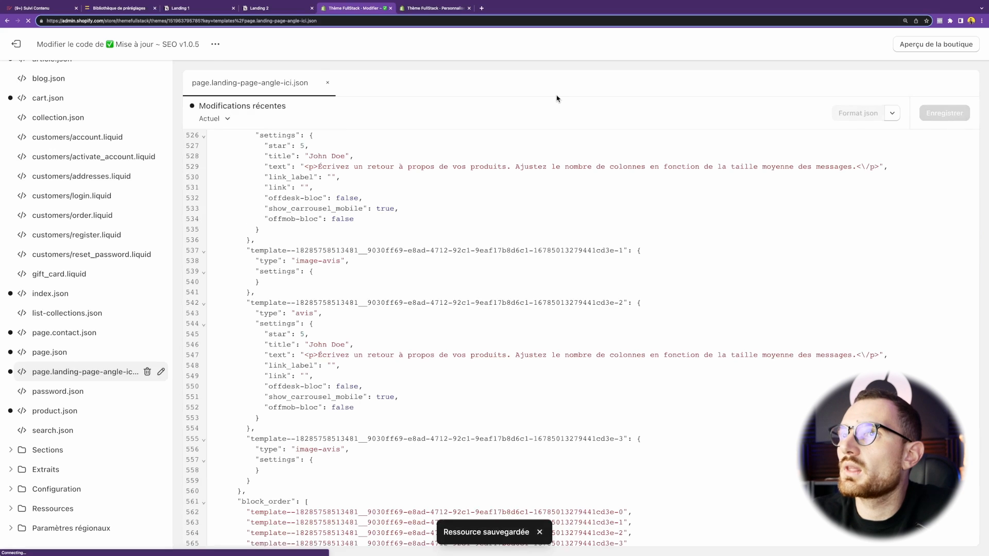
# Switch back to the theme editor and examine the imported landing page's banner and logo list in the preview.
pyautogui.hotkey('ctrl', 'Tab')
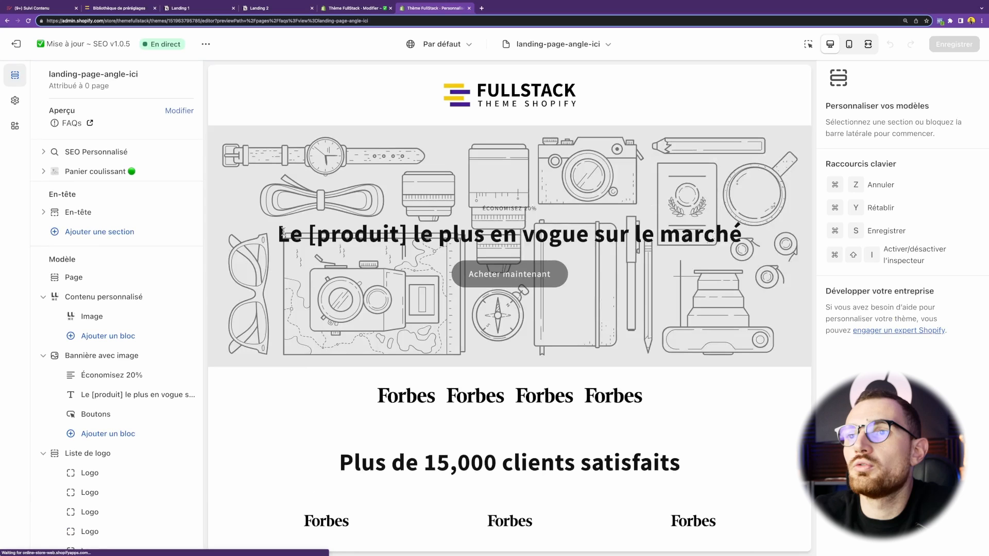
pyautogui.moveTo(283, 233); pyautogui.dragTo(712, 226)
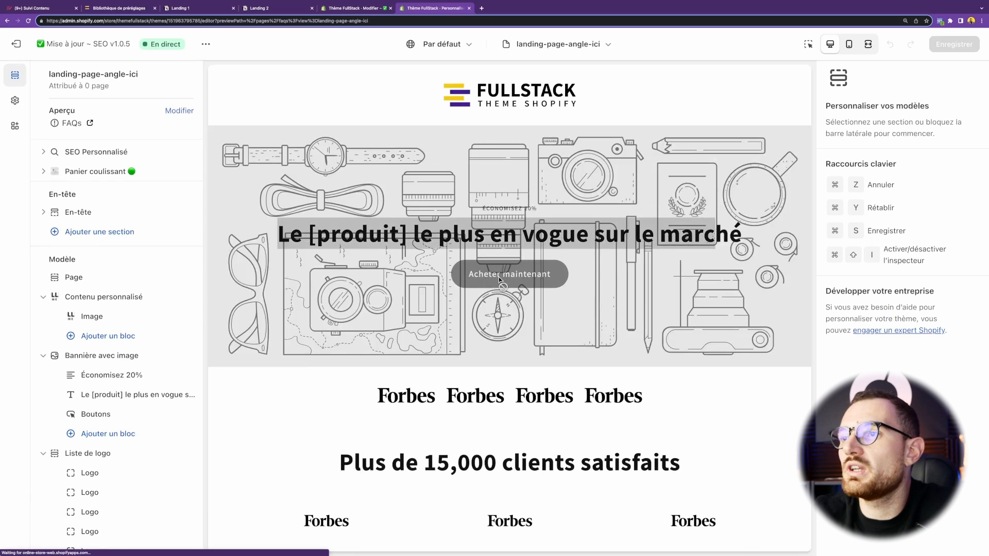
pyautogui.scroll(-2, 514, 273)
pyautogui.click(351, 279)
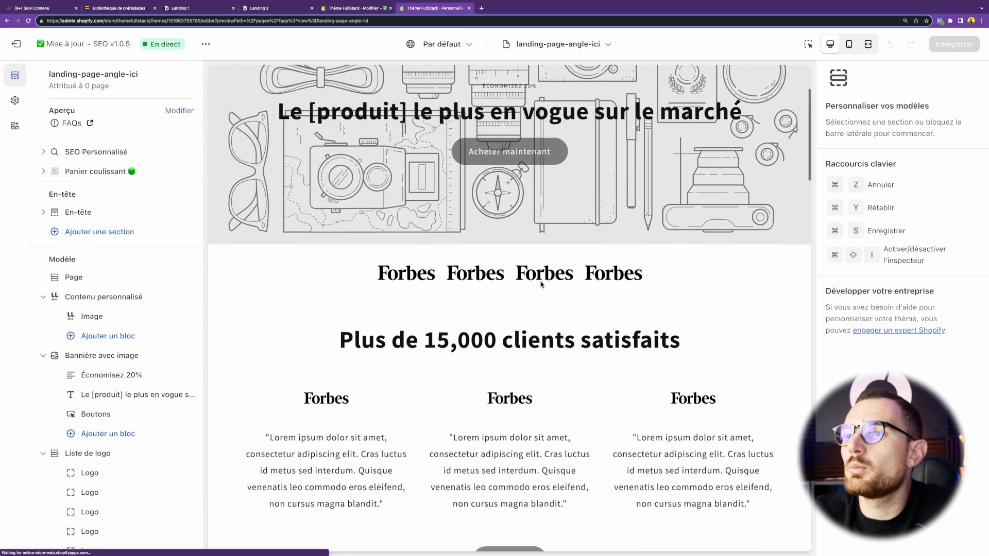
# Examine the customer testimonials under "Plus de 15,000 clients satisfaits" and the three-reasons section in the landing page preview.
pyautogui.scroll(-3, 571, 280)
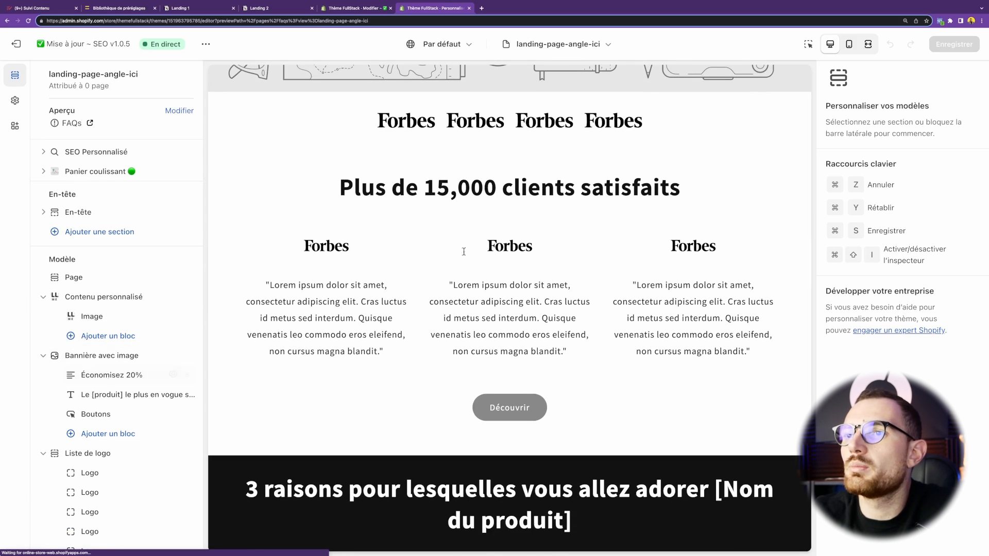
pyautogui.scroll(2, 543, 244)
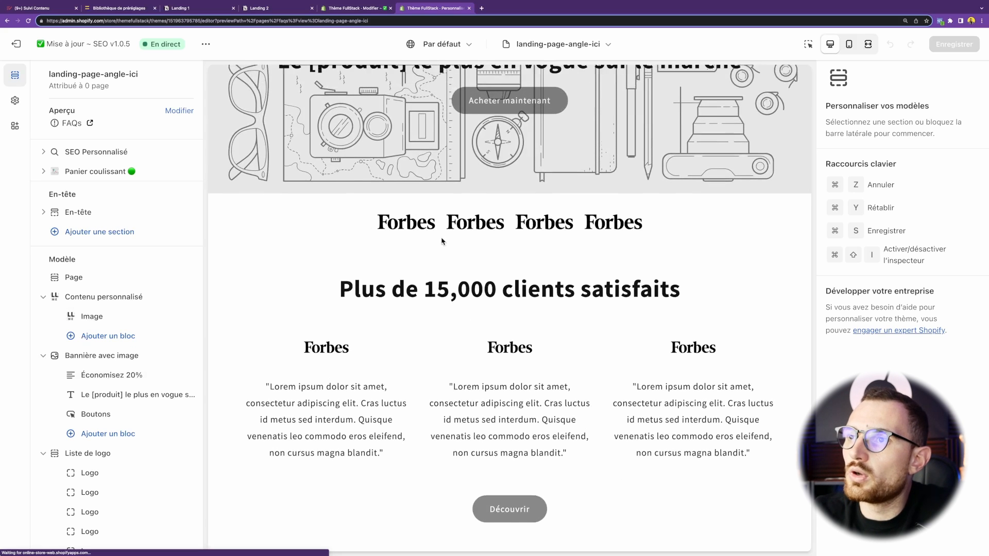
pyautogui.moveTo(329, 285); pyautogui.dragTo(713, 304)
pyautogui.click(726, 324)
pyautogui.scroll(-8, 681, 402)
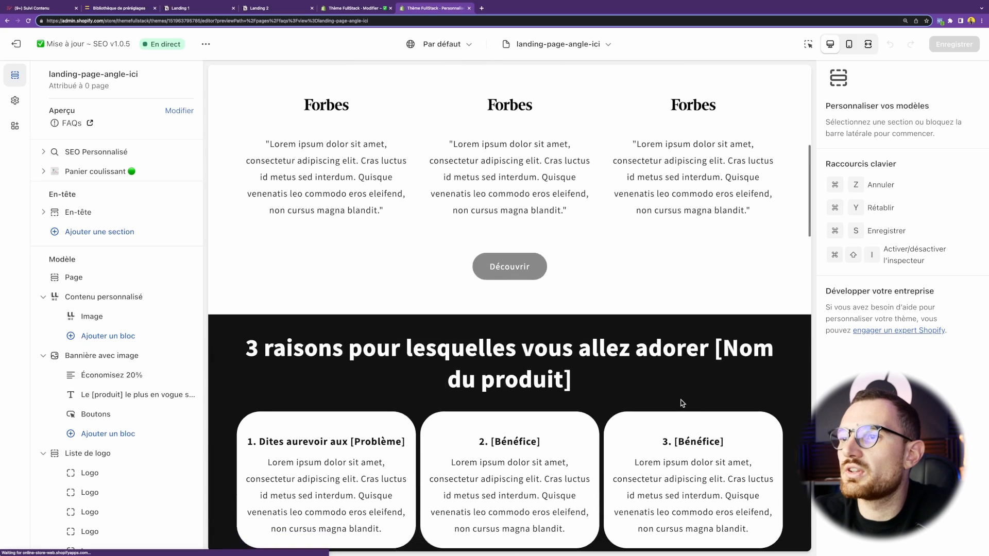
pyautogui.moveTo(246, 177); pyautogui.dragTo(762, 222)
pyautogui.click(766, 227)
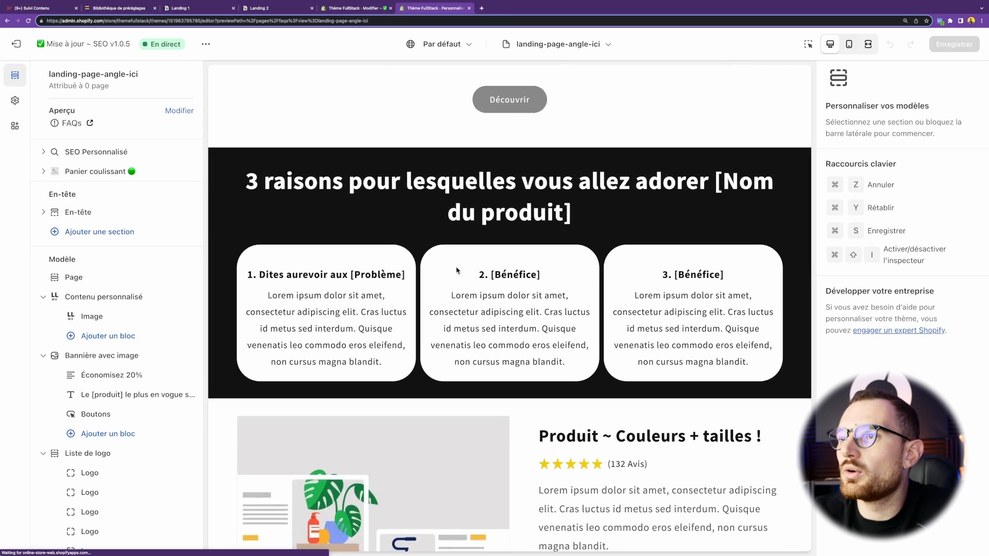
# Examine the product section with its colour and size options and the "Mesurez la différence par vous même" comparison section.
pyautogui.scroll(-4, 525, 264)
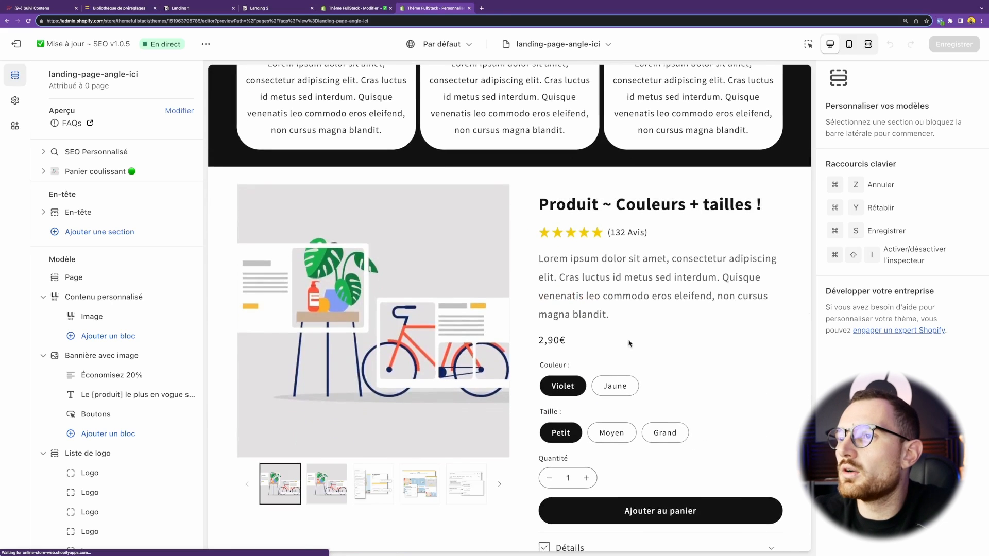
pyautogui.scroll(-2, 584, 355)
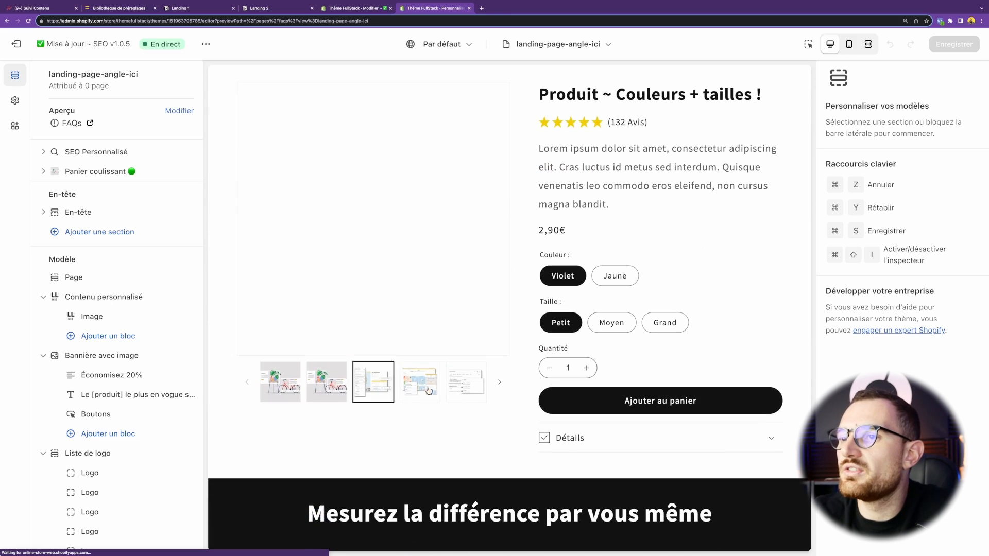
pyautogui.scroll(-5, 676, 387)
pyautogui.moveTo(302, 218); pyautogui.dragTo(638, 216)
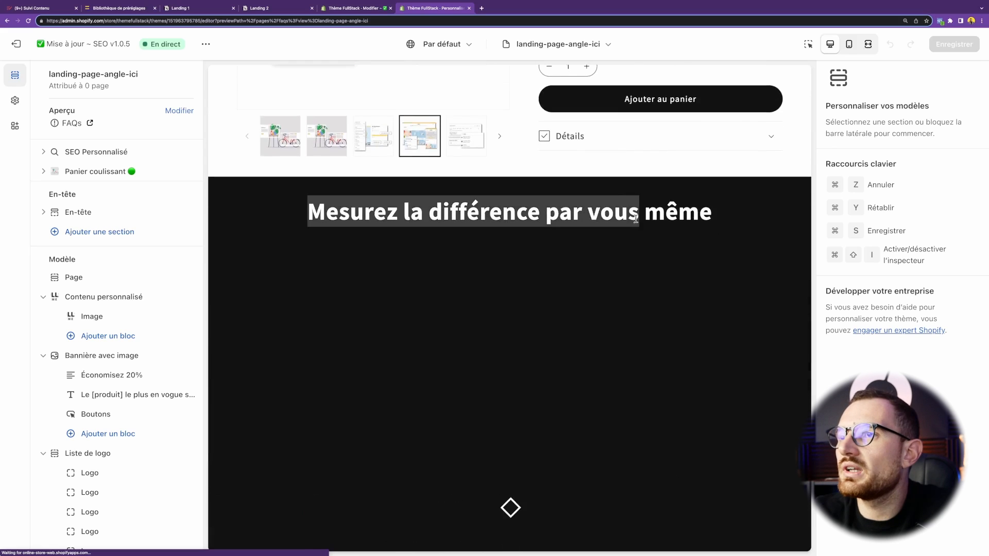
pyautogui.scroll(-3, 606, 345)
pyautogui.scroll(-8, 506, 349)
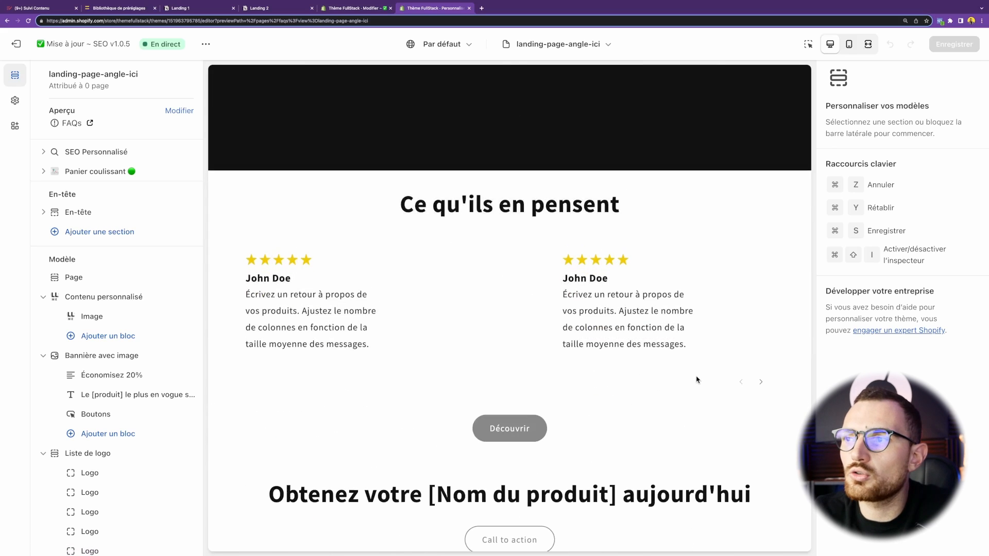
# Examine the closing call to action and the legal disclaimer text at the end of the landing page, rechecking the whole page.
pyautogui.scroll(-5, 690, 375)
pyautogui.moveTo(453, 293); pyautogui.dragTo(746, 296)
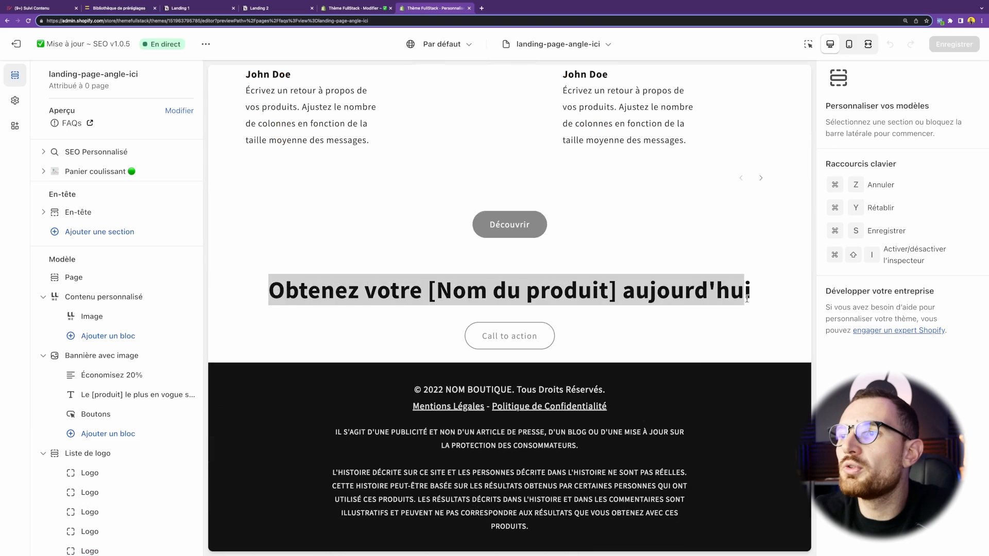
pyautogui.doubleClick(746, 299)
pyautogui.moveTo(406, 392); pyautogui.dragTo(690, 544)
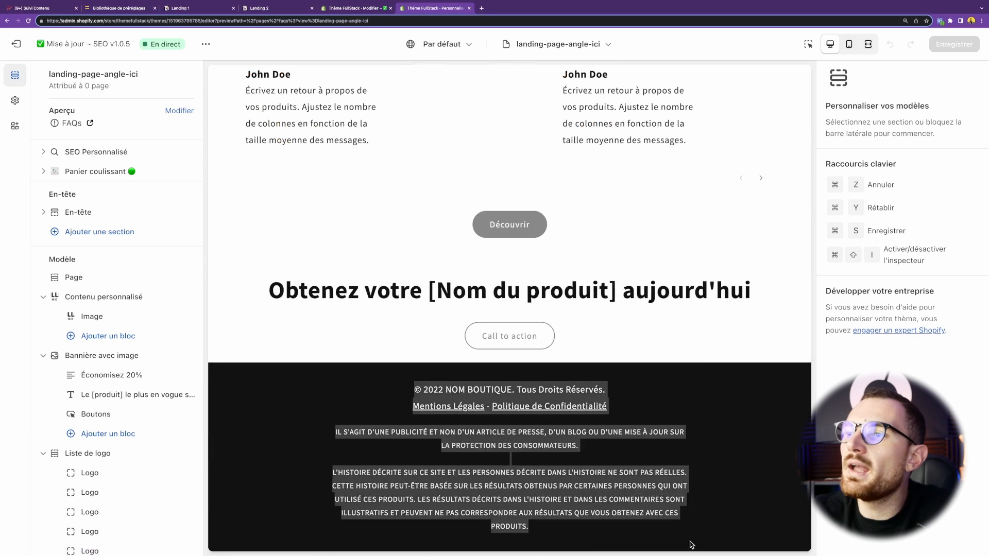
pyautogui.click(689, 542)
pyautogui.scroll(1, 686, 538)
pyautogui.scroll(-1, 683, 537)
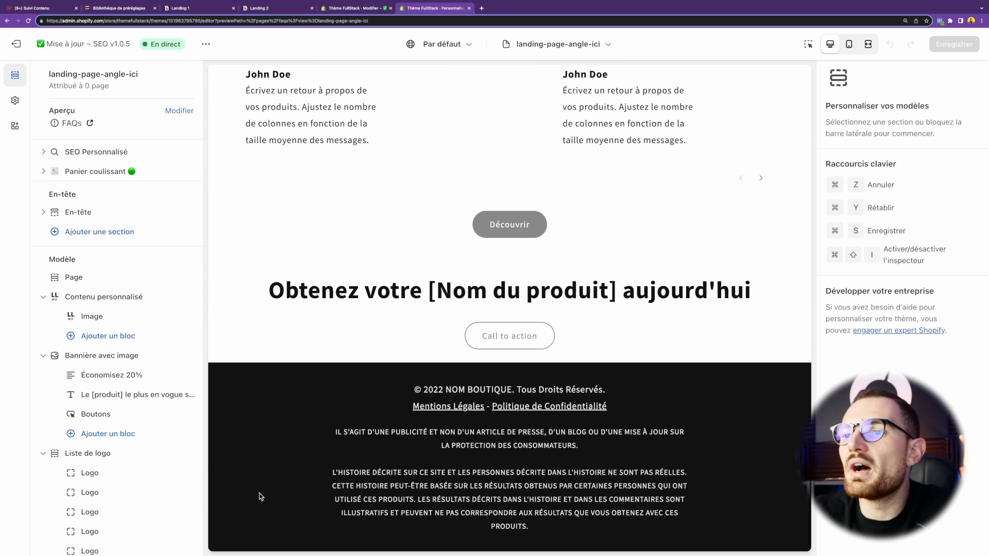
pyautogui.tripleClick(418, 470)
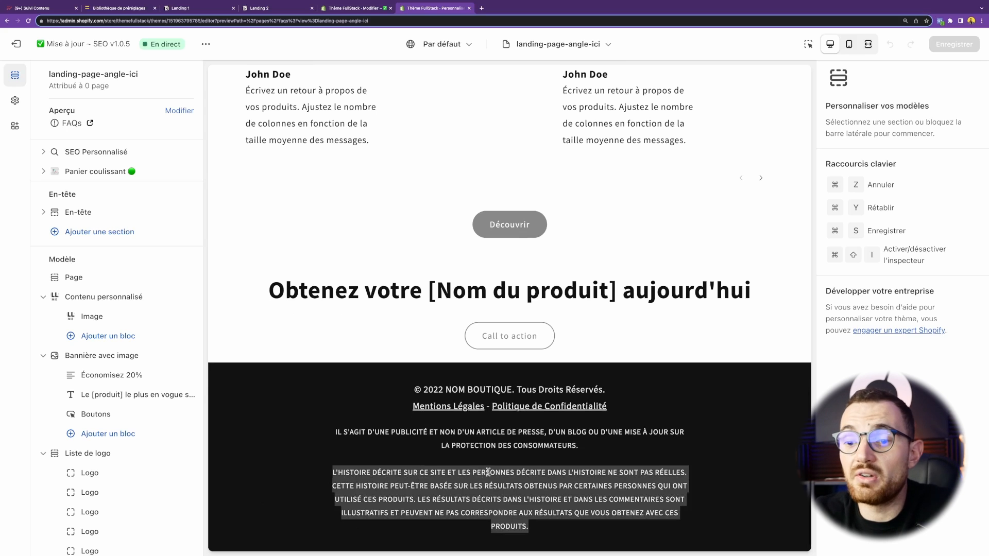
pyautogui.moveTo(488, 473); pyautogui.dragTo(529, 530)
pyautogui.scroll(20, 525, 429)
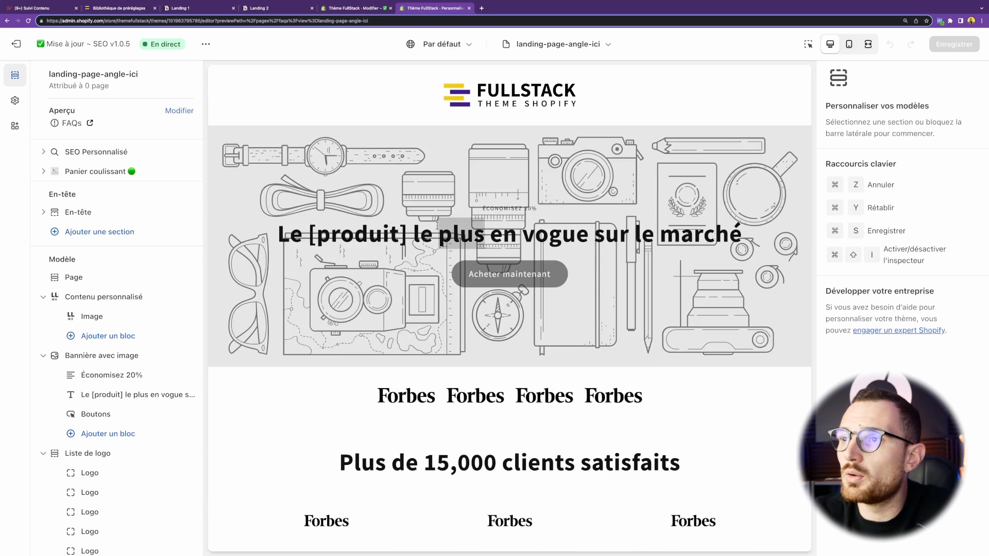
pyautogui.scroll(-20, 437, 225)
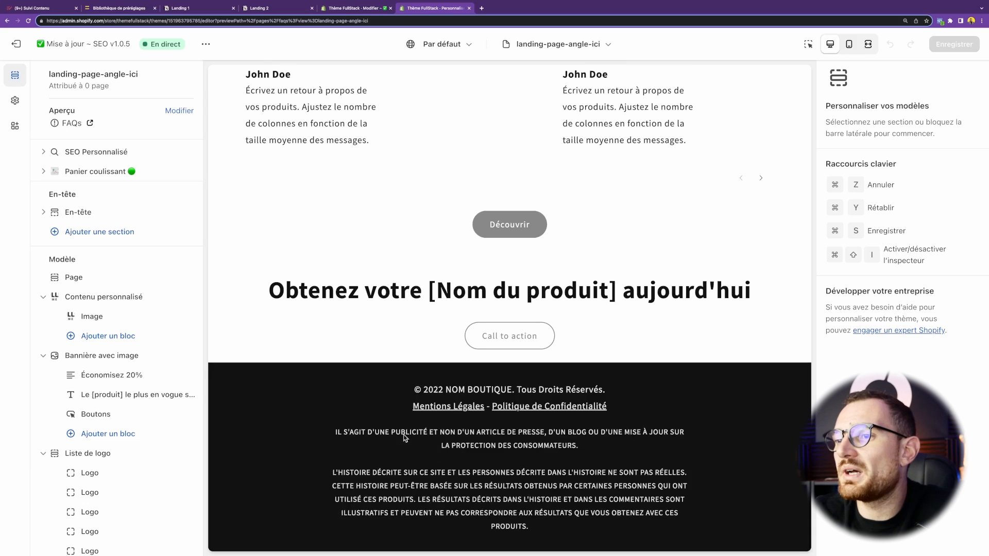
pyautogui.moveTo(404, 438); pyautogui.dragTo(636, 536)
pyautogui.click(636, 536)
pyautogui.scroll(20, 501, 499)
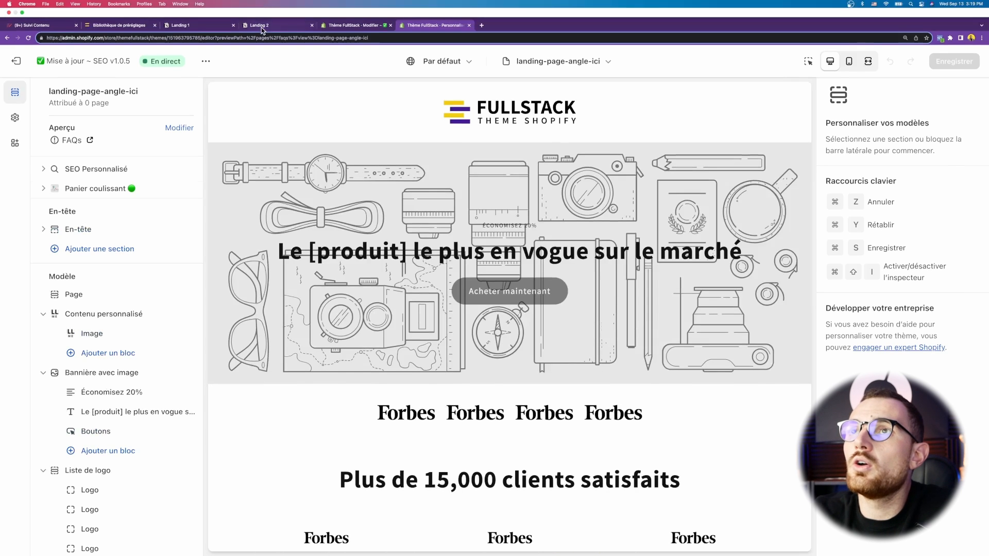
# Copy the Landing 2 JSON from its Notion page, replace all code in page.landing-page-angle-ici.json with it and save the file.
pyautogui.click(260, 8)
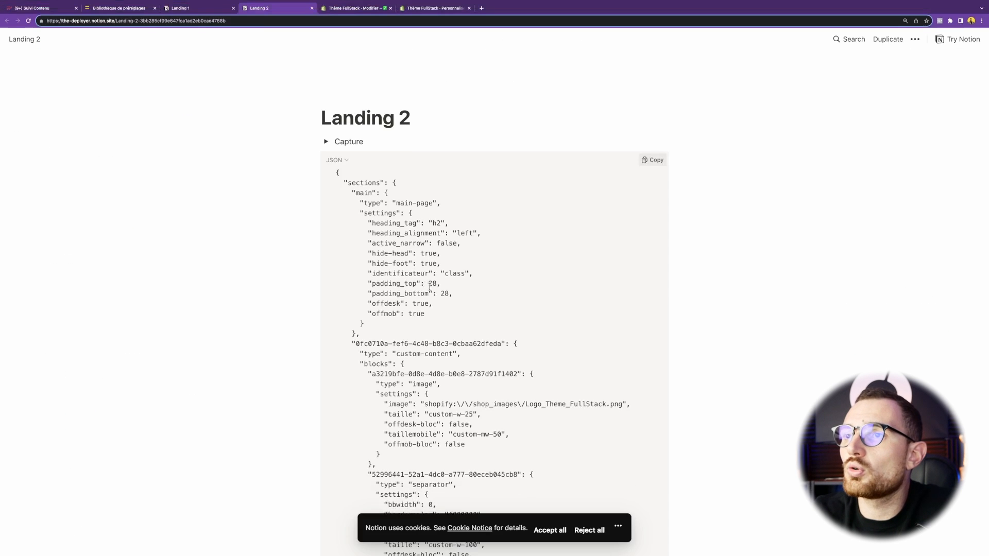
pyautogui.hscroll(1, 429, 287)
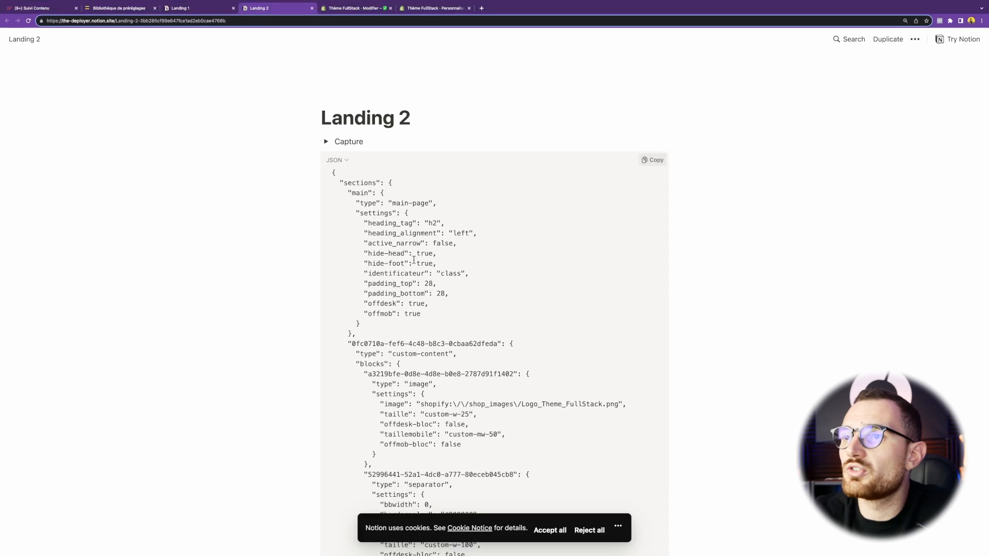
pyautogui.click(655, 160)
pyautogui.hotkey('ctrl', 'Tab')
pyautogui.hotkey('ctrl', 'a')
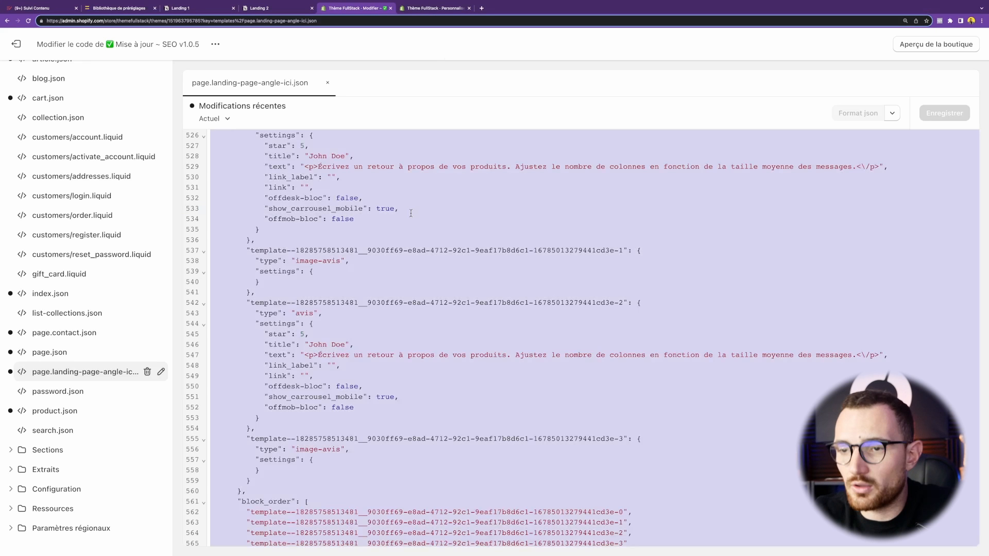
pyautogui.hotkey('ctrl', 'v')
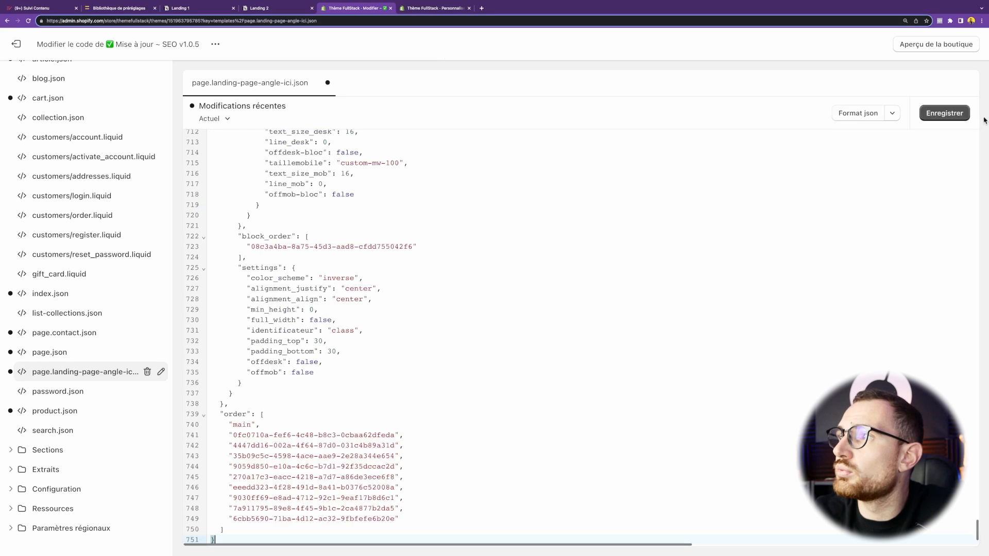
pyautogui.click(946, 113)
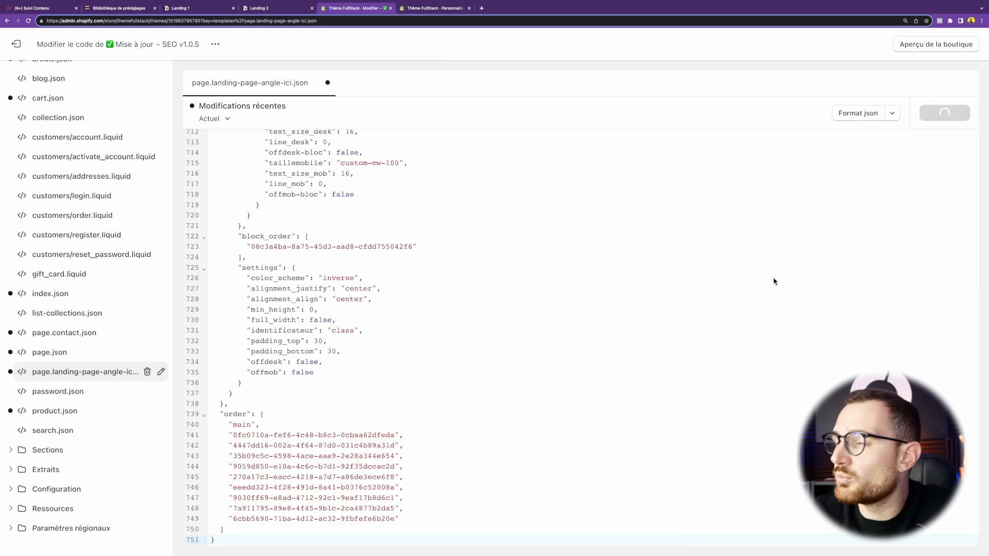
# Switch back to the theme editor and examine the imported Landing 2 layout from the video banner down to the reviews and call to action.
pyautogui.hotkey('ctrl', 'Tab')
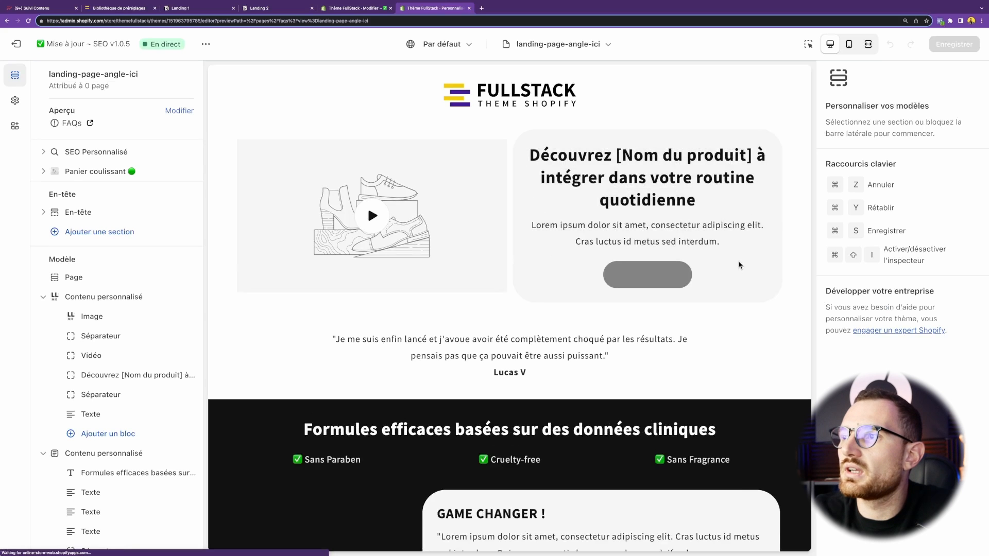
pyautogui.scroll(-1, 593, 304)
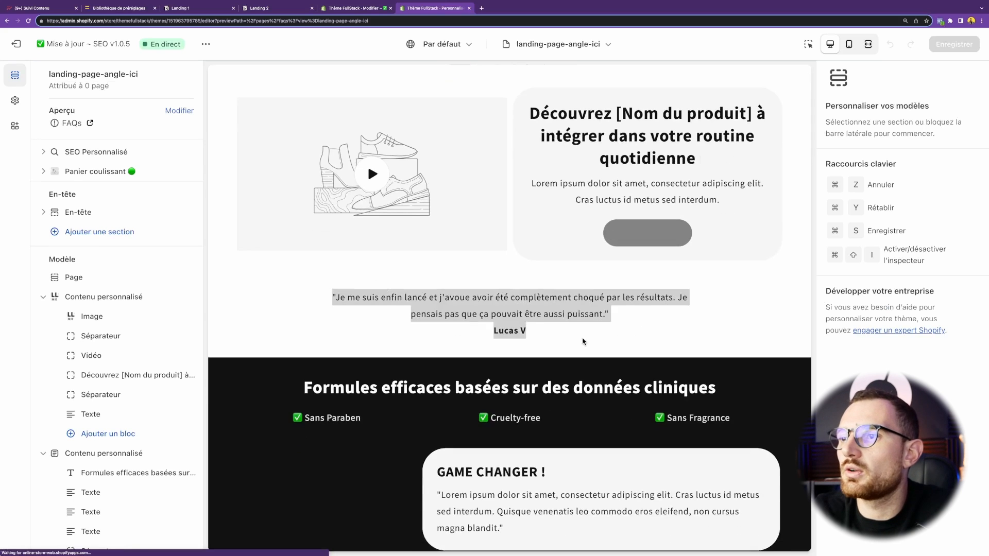
pyautogui.scroll(-2, 395, 260)
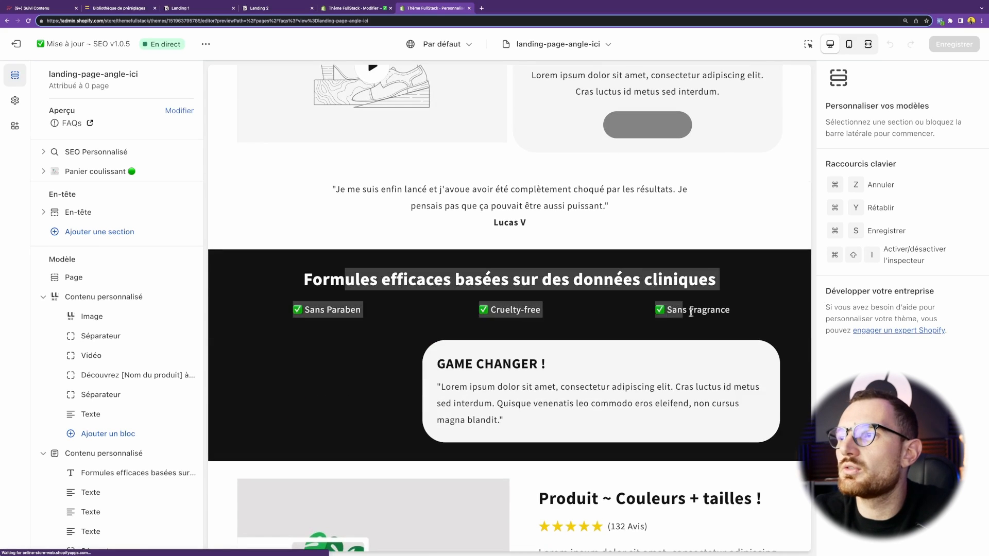
pyautogui.scroll(-3, 455, 352)
pyautogui.scroll(-2, 456, 353)
pyautogui.scroll(2, 489, 360)
pyautogui.scroll(-5, 541, 376)
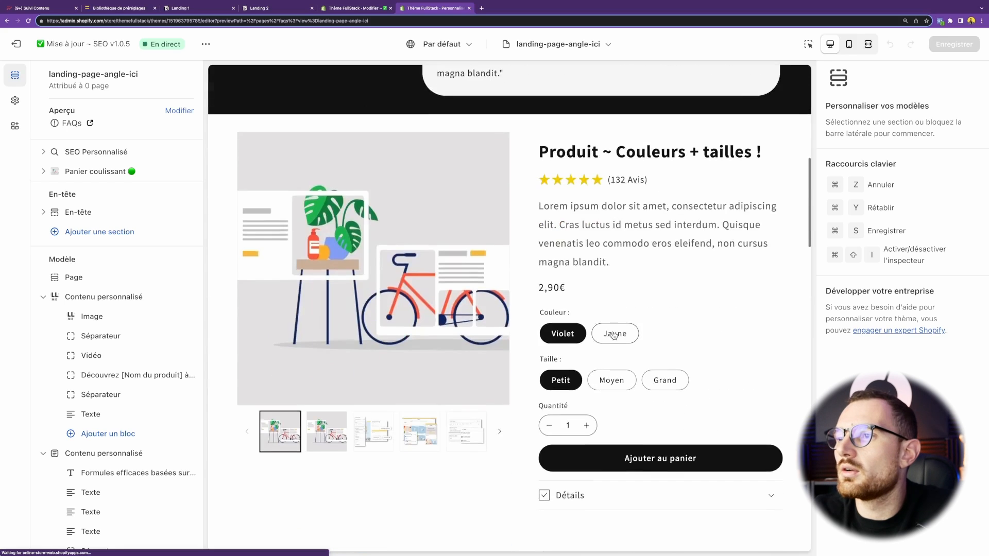
pyautogui.scroll(-15, 553, 379)
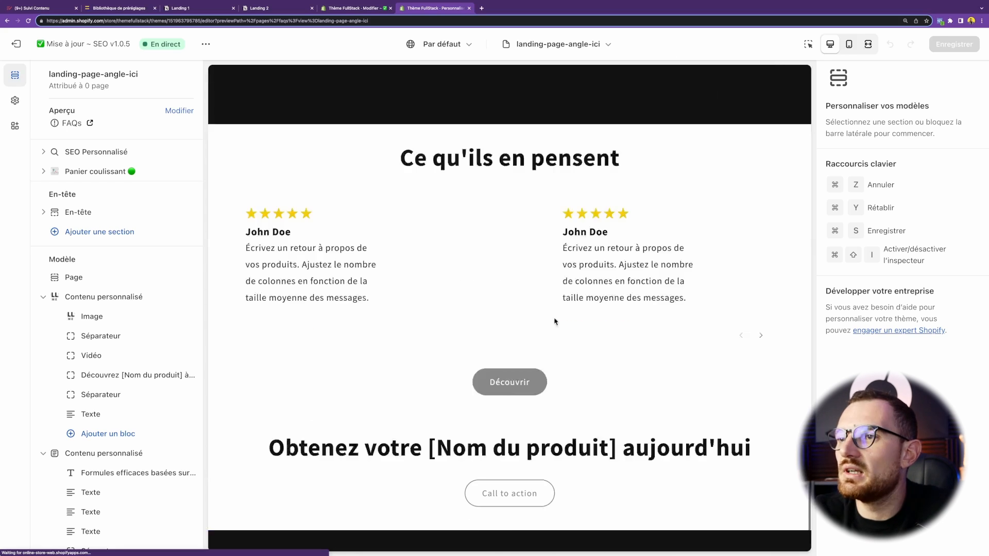
pyautogui.scroll(15, 556, 321)
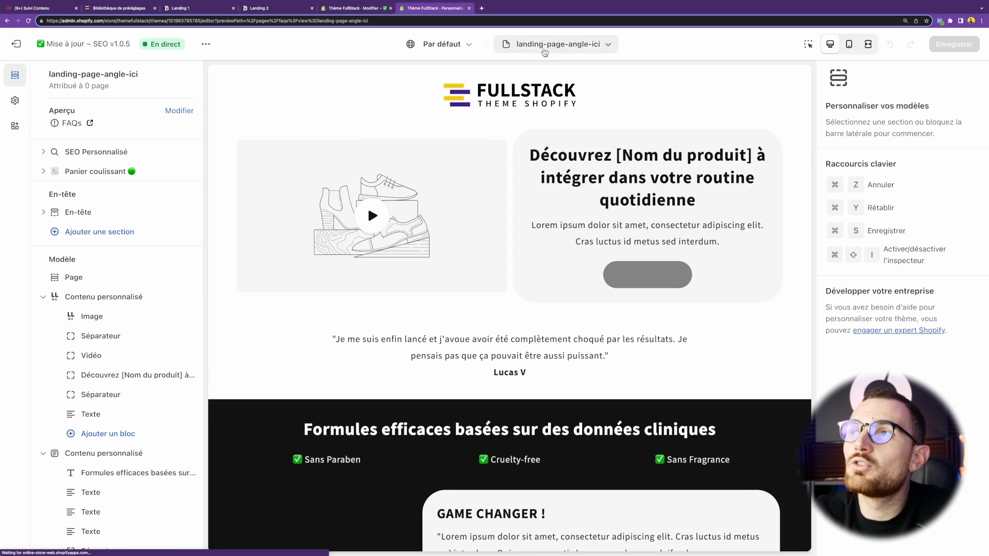
# Look up landing-page-angle-ici among the store's page templates and close the list.
pyautogui.click(541, 53)
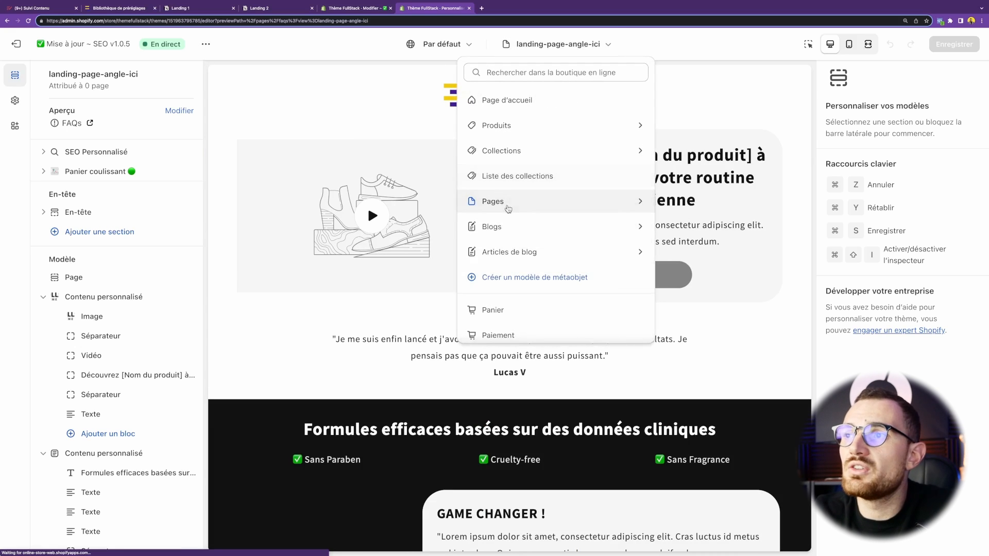
pyautogui.click(506, 199)
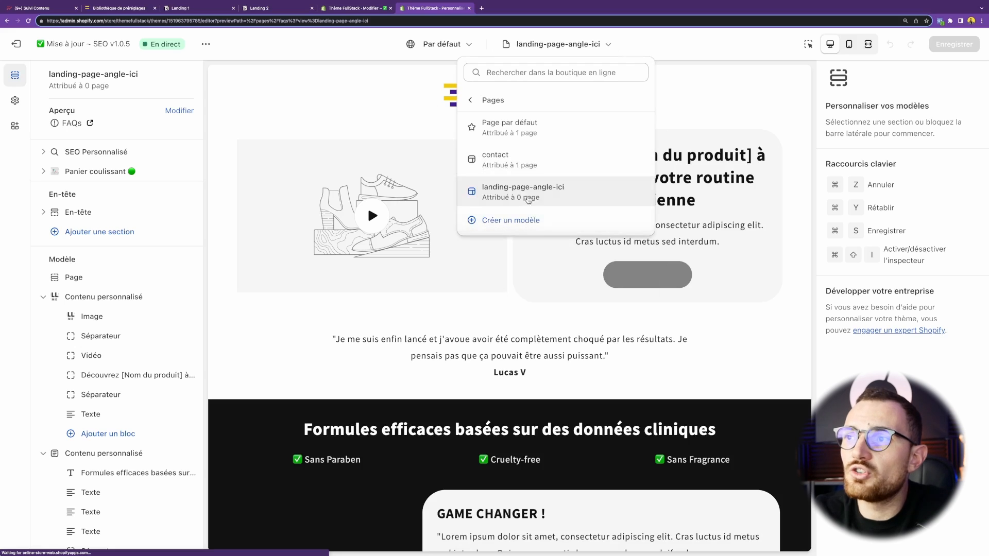
pyautogui.click(689, 200)
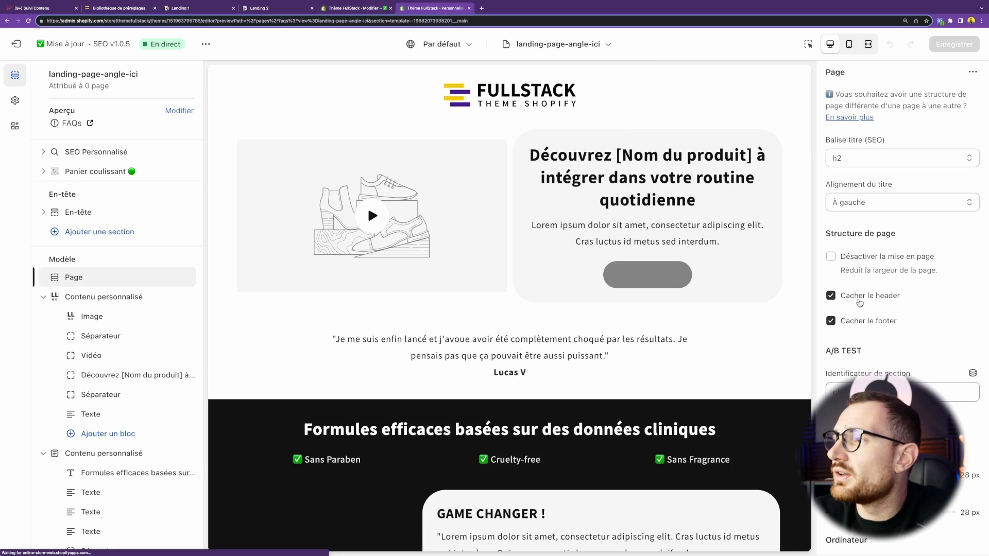
# Turn off "Cacher le header" and "Cacher le footer" for the Page section and check the preview.
pyautogui.click(859, 301)
pyautogui.click(855, 321)
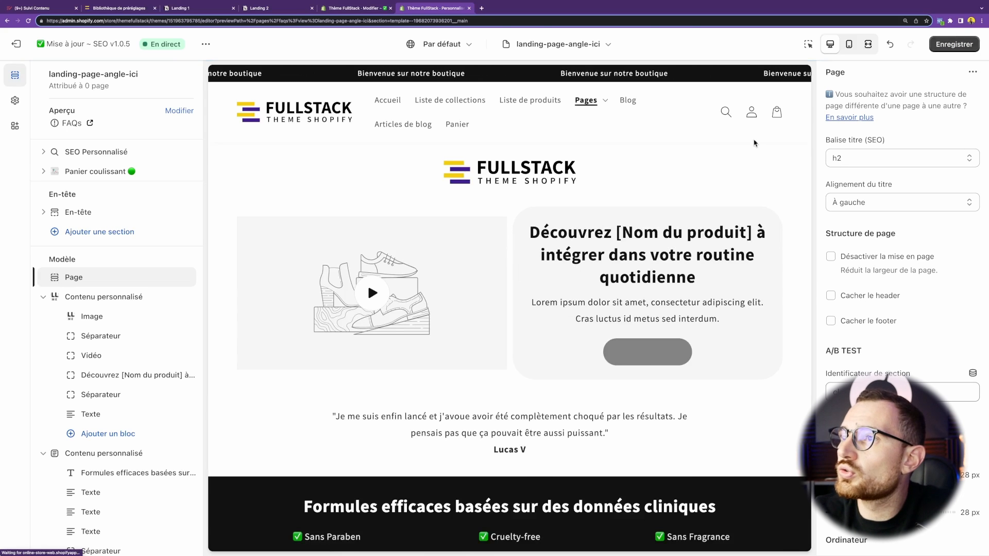
pyautogui.scroll(-4, 754, 144)
pyautogui.scroll(4, 755, 143)
# Review the available page templates again, including the option to create another one, without switching template.
pyautogui.click(556, 44)
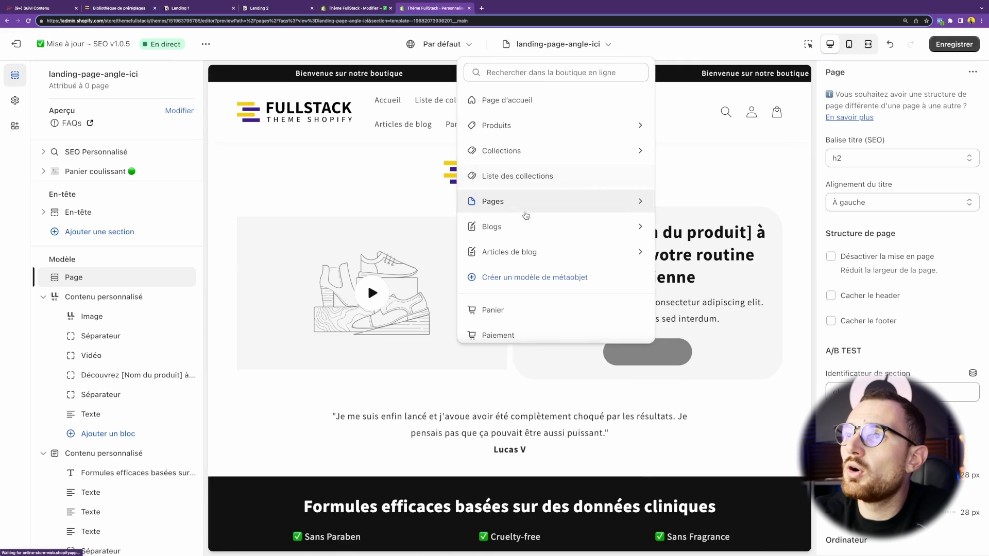
pyautogui.click(494, 201)
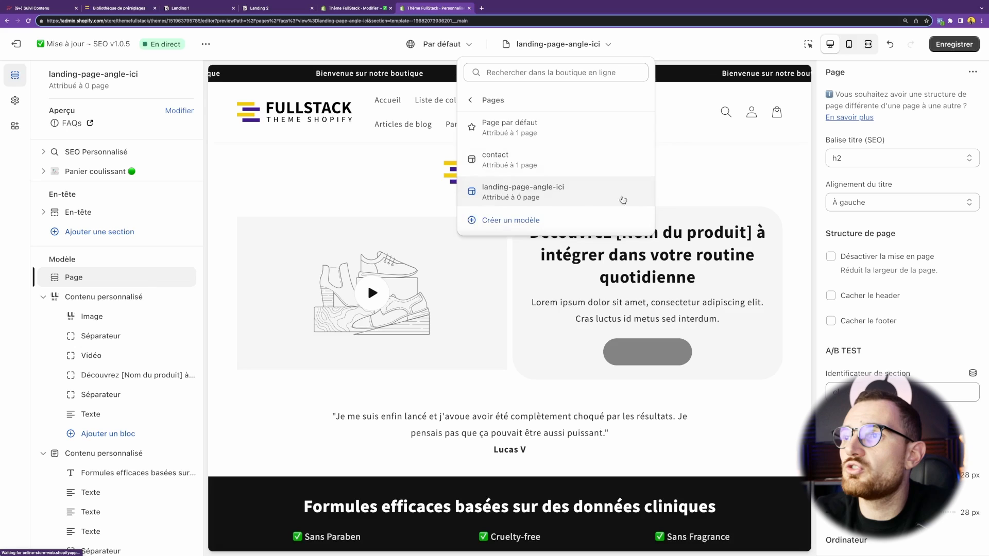
pyautogui.click(789, 114)
# Inspect the preview's header in the developer tools and select the enclosing header section element to read its CSS class.
pyautogui.press('super+alt+i')
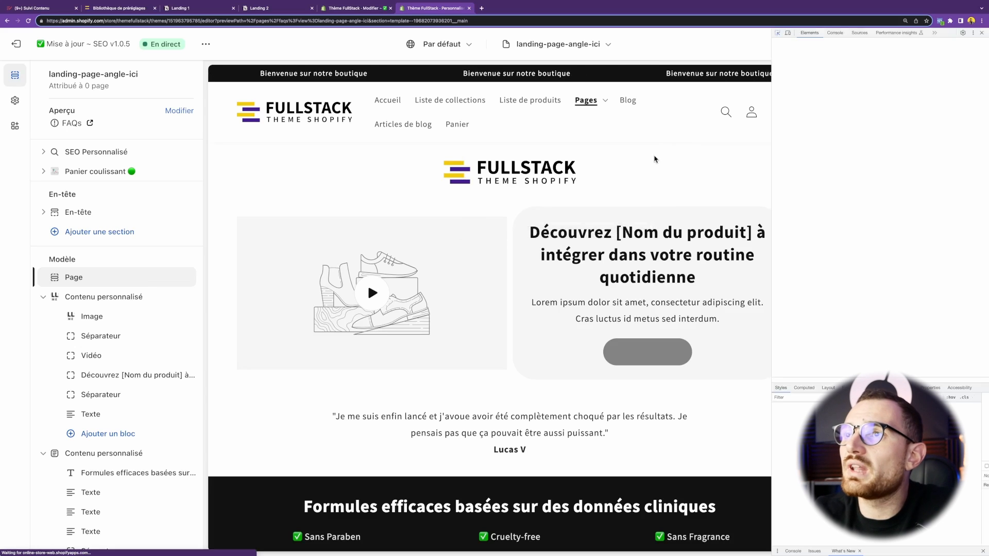
pyautogui.press('super+shift+c')
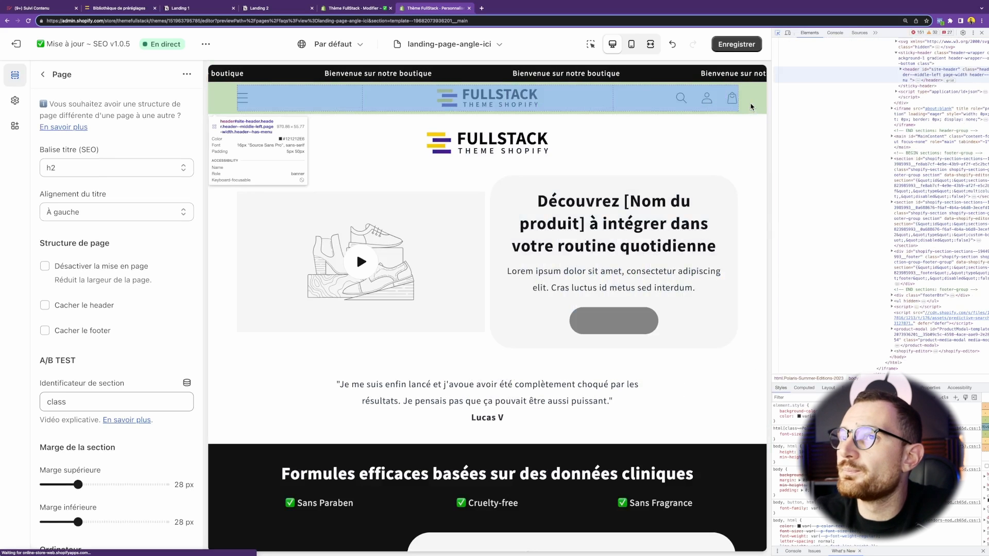
pyautogui.scroll(2, 907, 107)
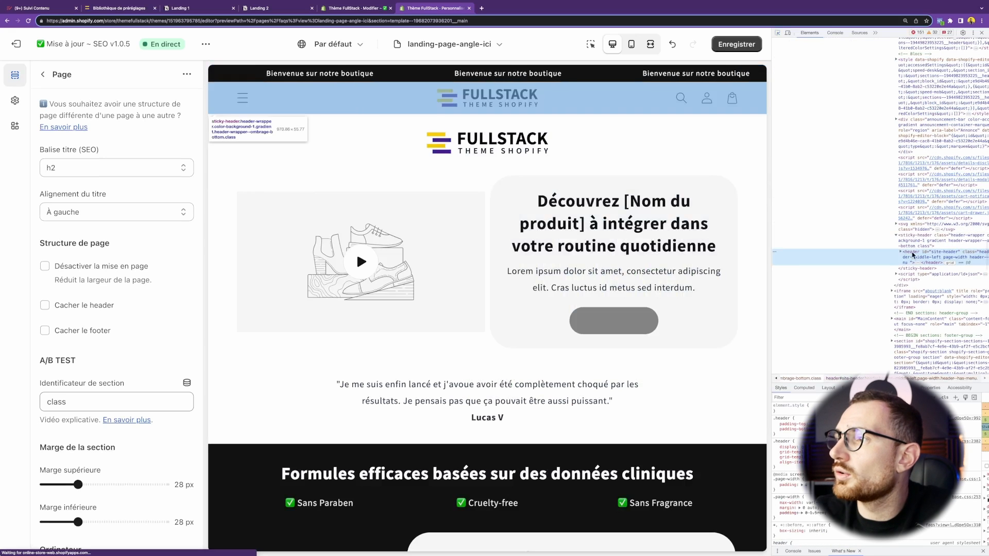
pyautogui.click(902, 289)
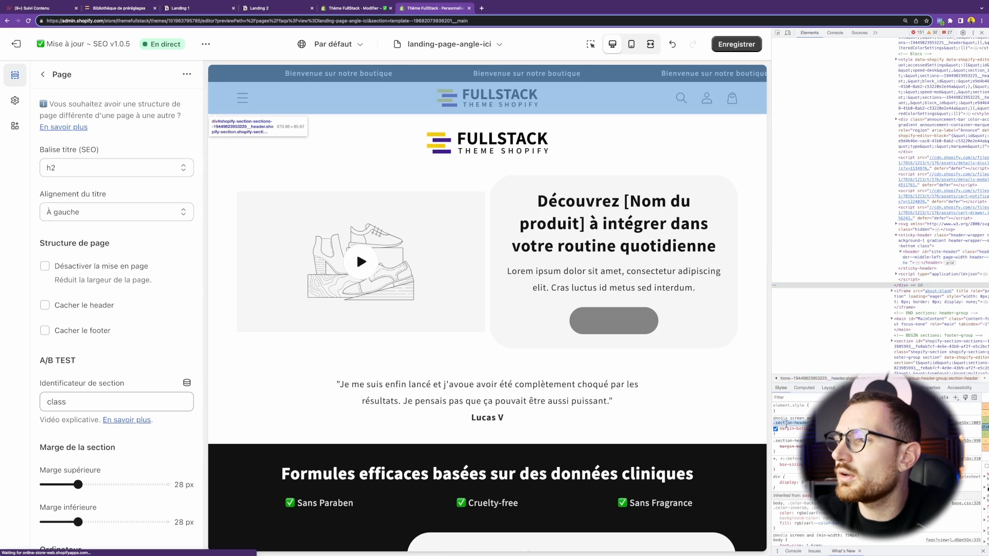
# Return to the template's section list, search the sections that can be added for "code" and clear the search.
pyautogui.click(43, 74)
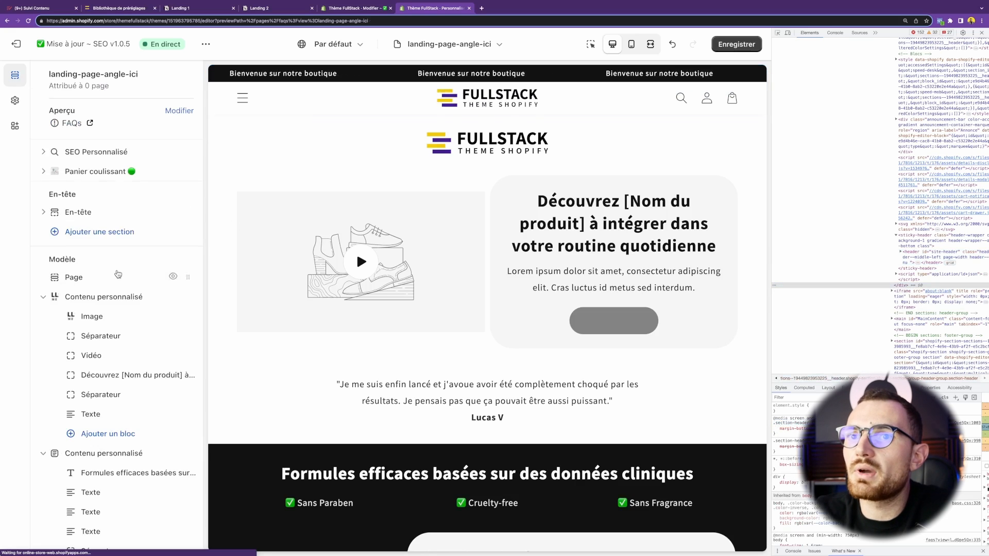
pyautogui.scroll(-10, 98, 361)
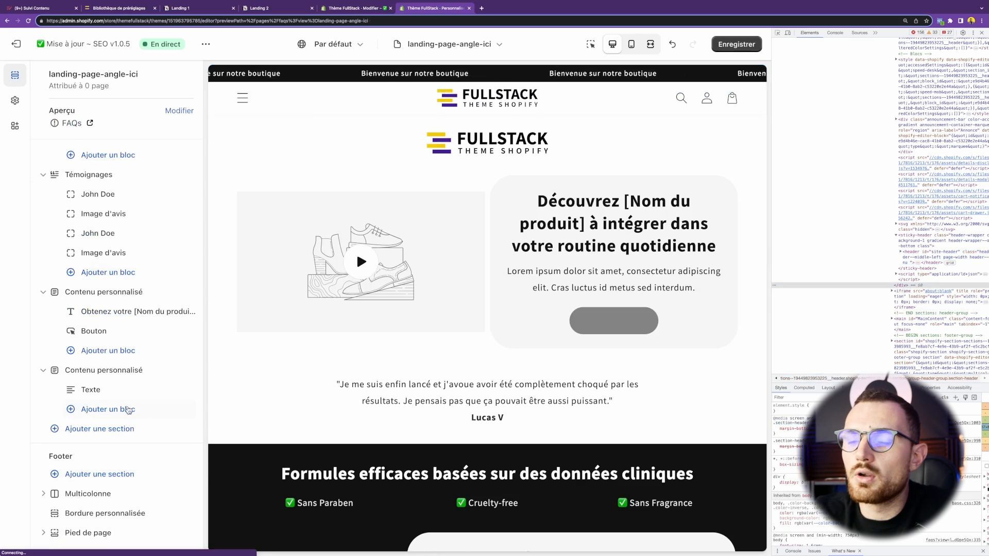
pyautogui.click(97, 429)
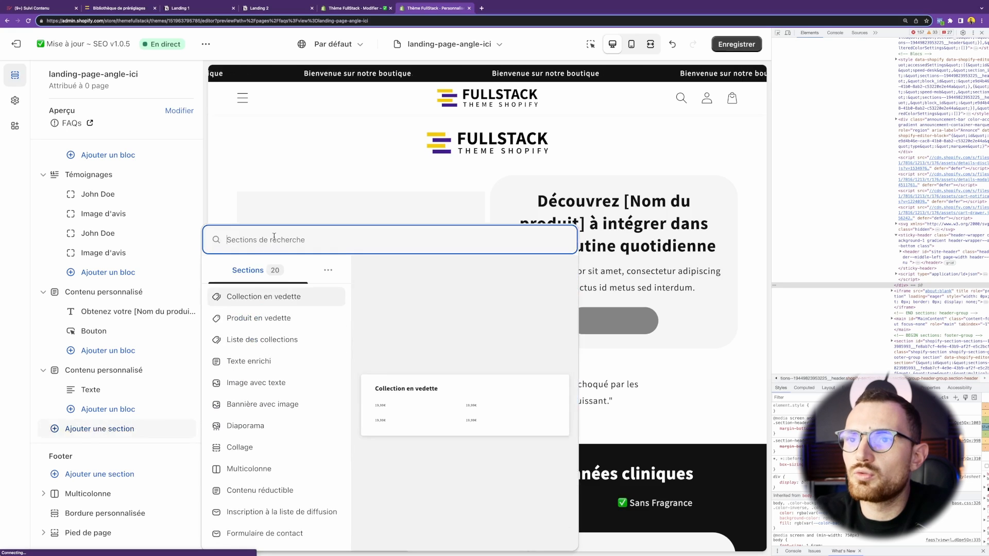
pyautogui.write('code')
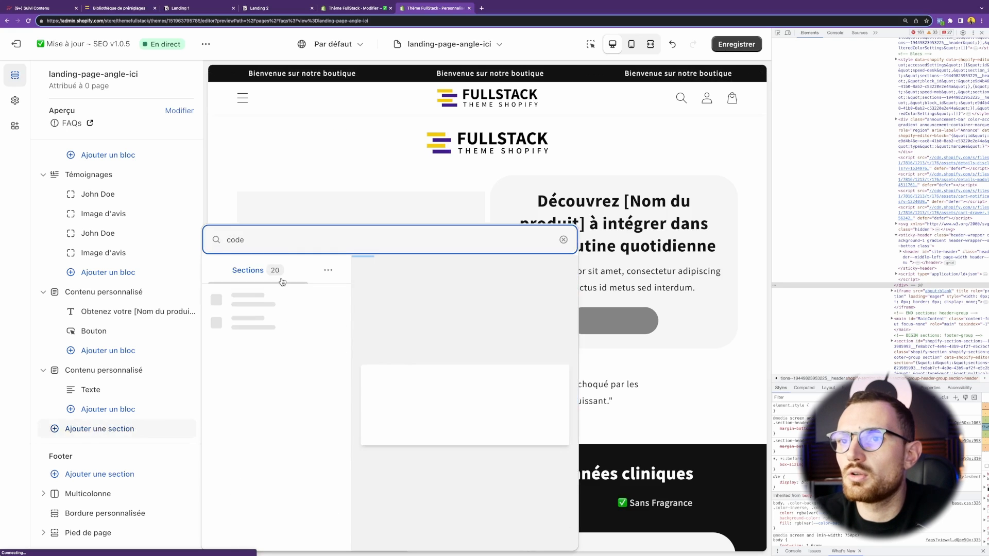
pyautogui.doubleClick(281, 249)
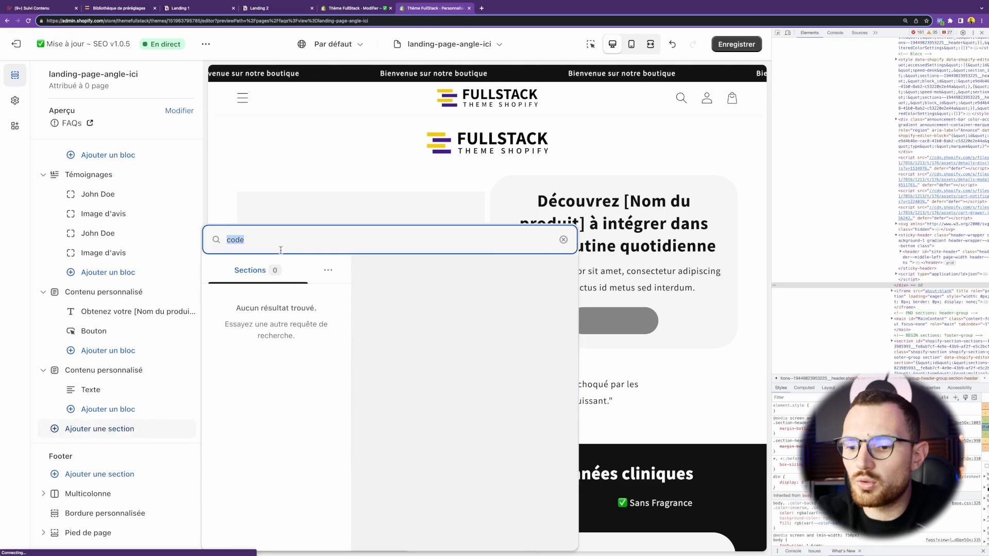
pyautogui.press('BackSpace')
# Add a "Contenu personnalisé" section at the end of the template and insert a "Liquid personnalisé" block in it.
pyautogui.scroll(-4, 278, 417)
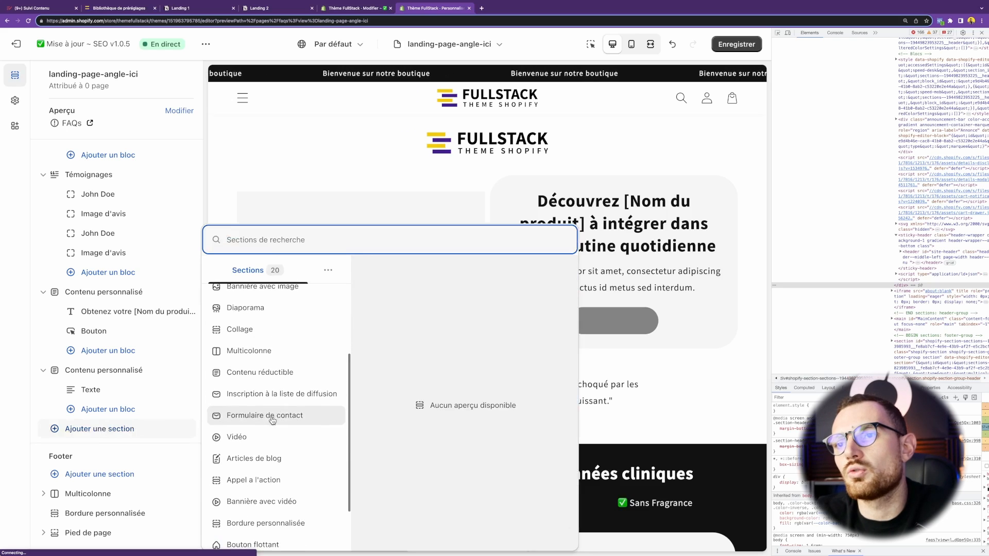
pyautogui.scroll(-2, 287, 431)
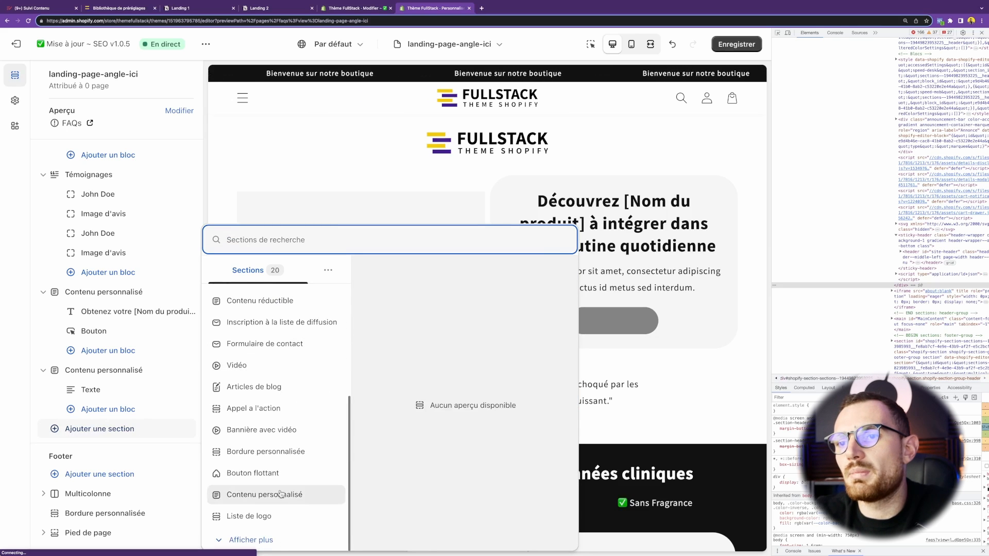
pyautogui.scroll(2, 288, 455)
pyautogui.scroll(-2, 286, 461)
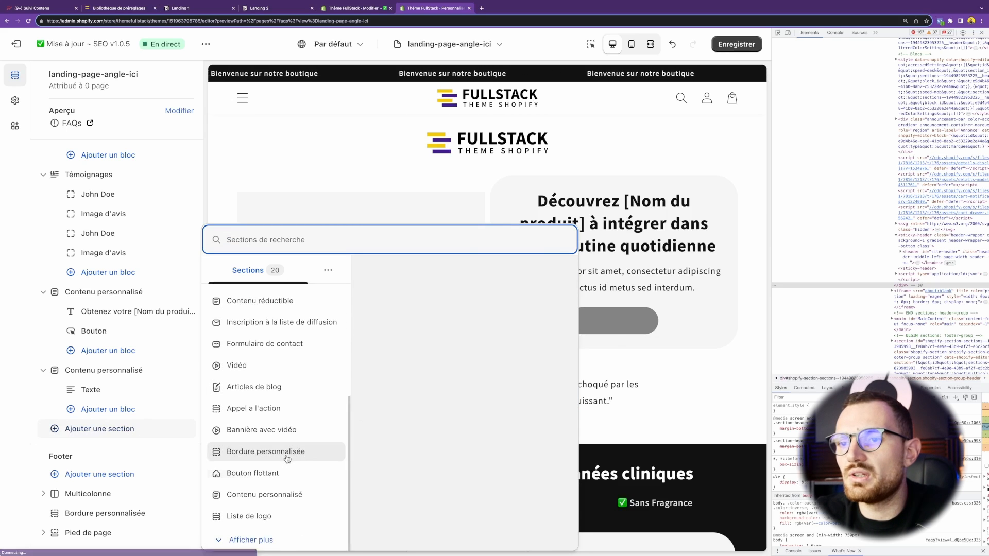
pyautogui.click(287, 492)
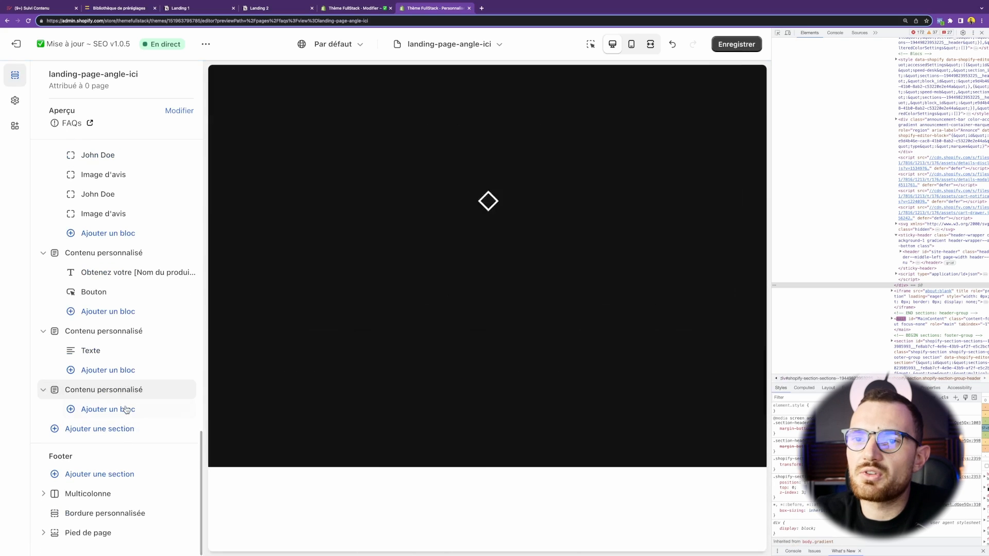
pyautogui.click(125, 409)
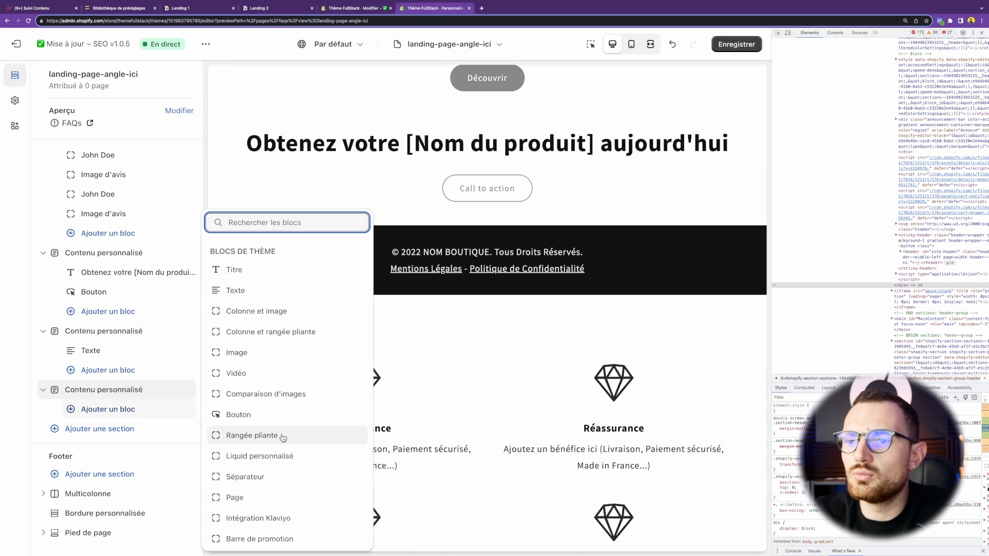
pyautogui.click(260, 456)
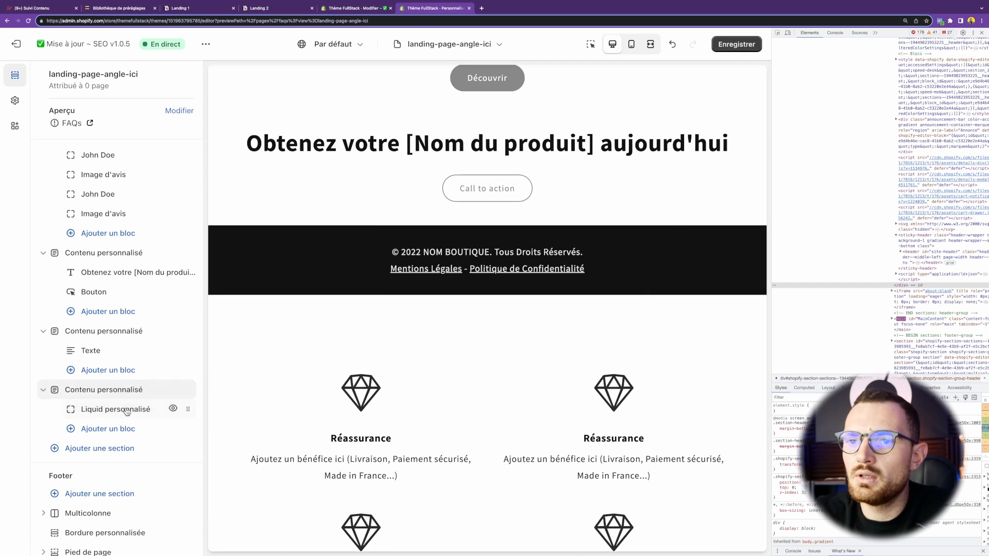
# Write a style rule in the "Liquid personnalisé" block that hides the header: <style> .section-header { display: none; } </style>.
pyautogui.click(63, 155)
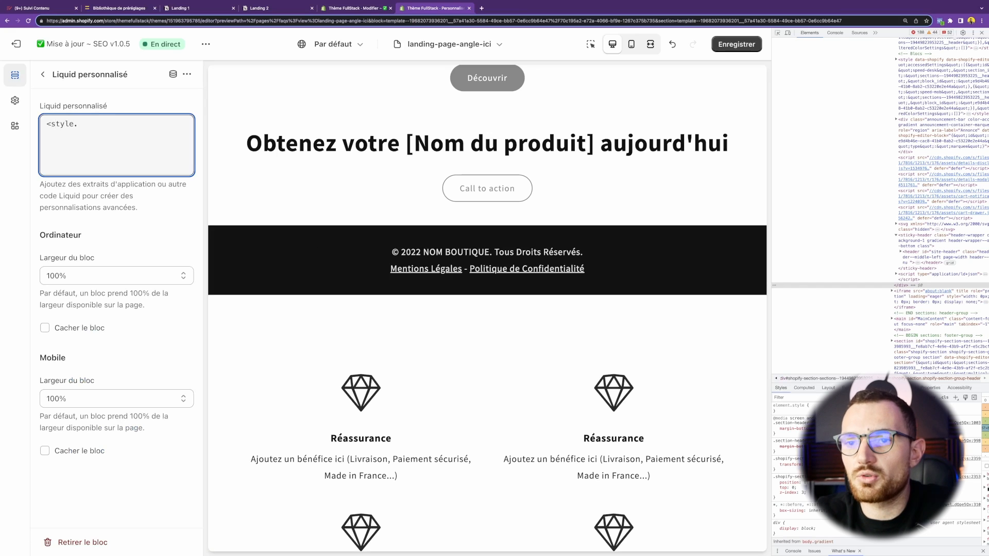
pyautogui.write('<style.')
pyautogui.press('BackSpace')
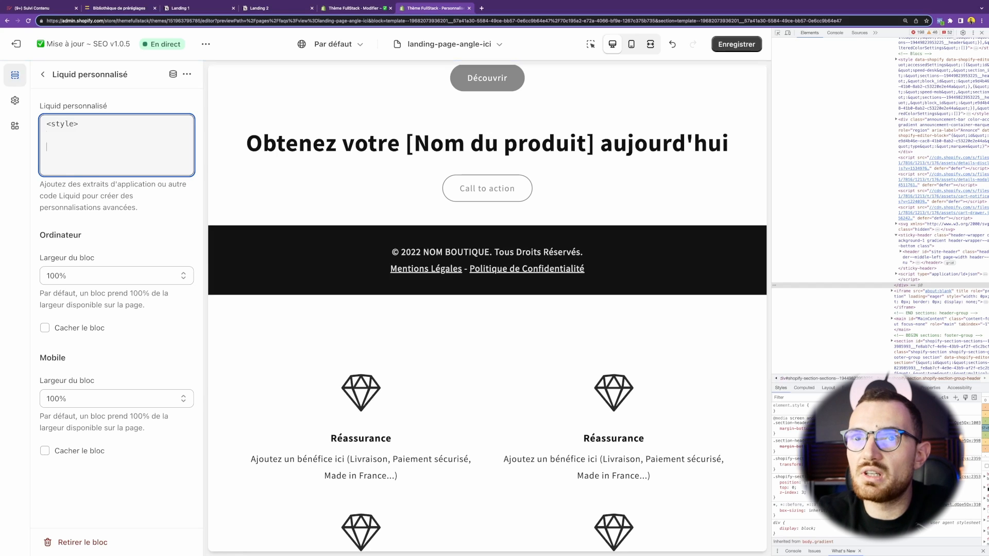
pyautogui.write('</style>')
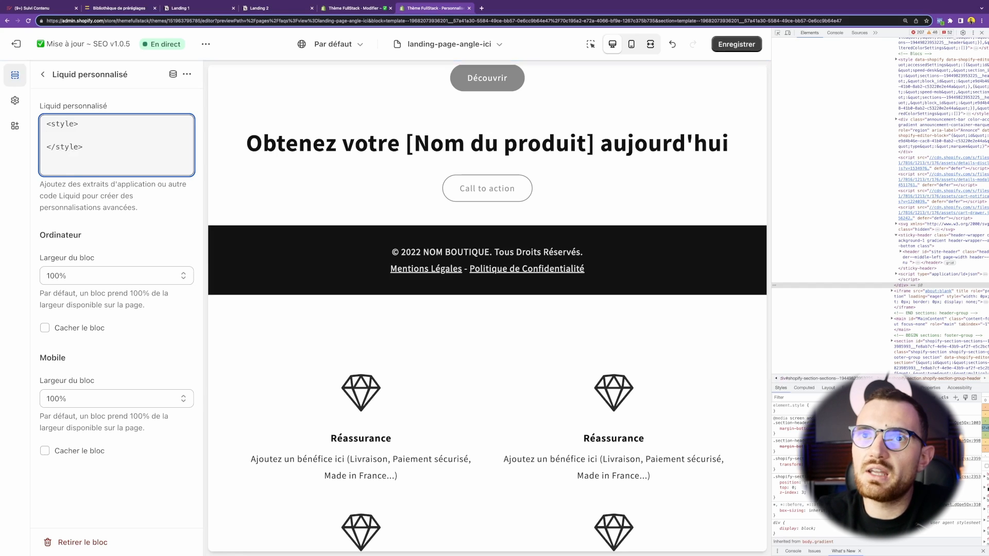
pyautogui.write('.section-header')
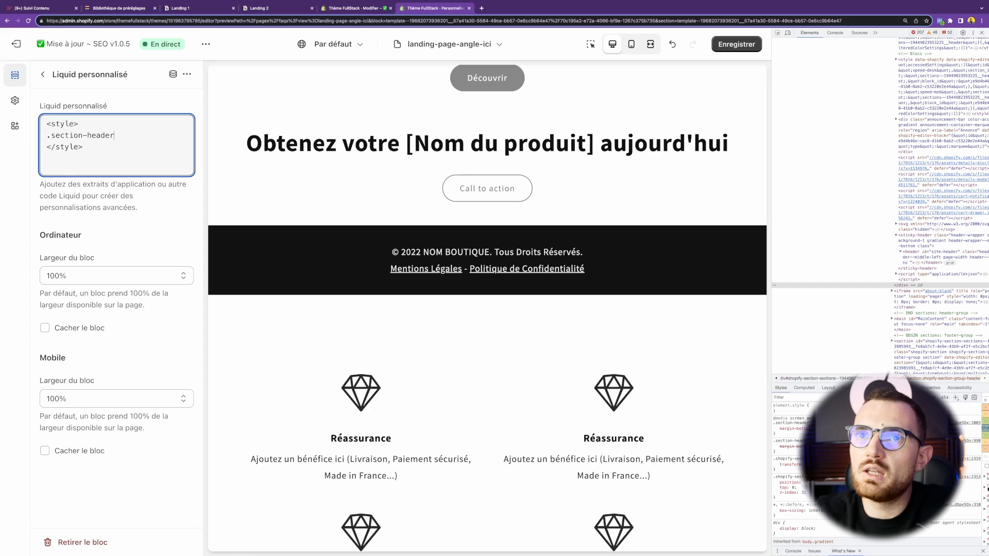
pyautogui.write('{ disp')
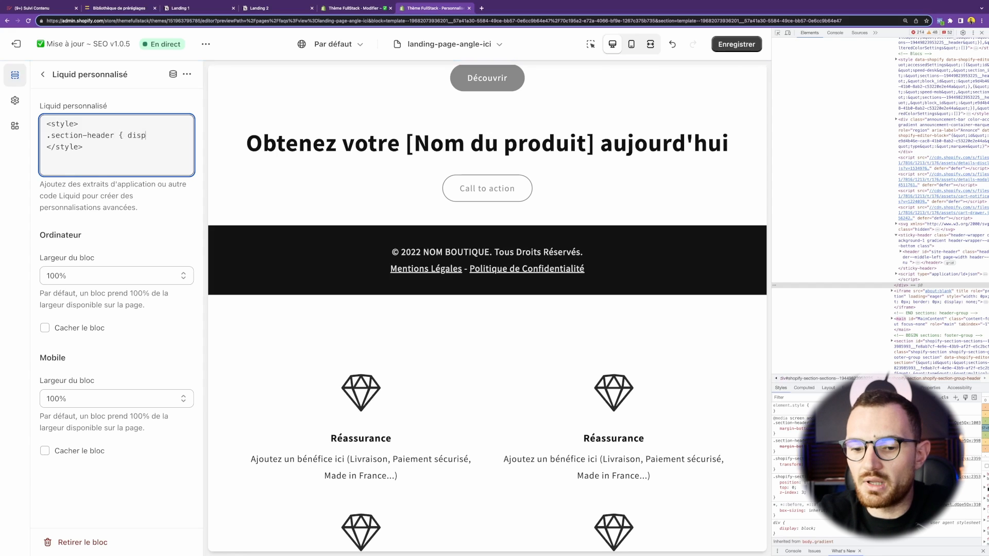
pyautogui.write("lay: none'")
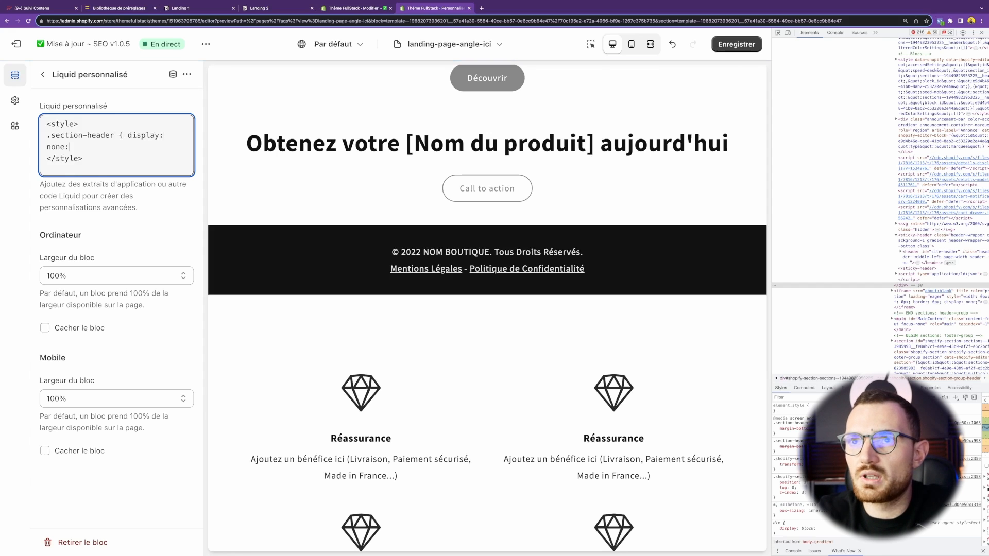
pyautogui.press('BackSpace')
pyautogui.write(';')
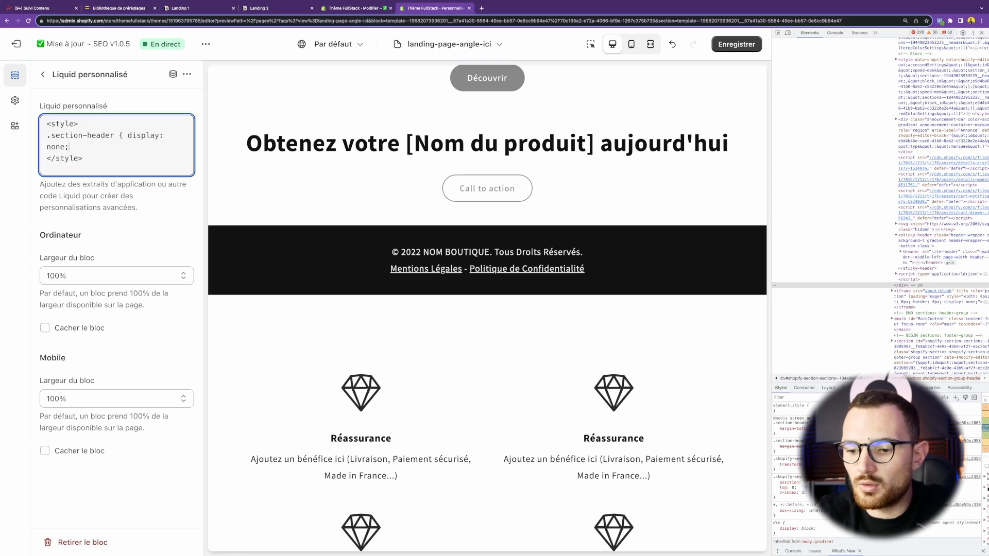
# Check the effect of the header rule at the start of the page preview and review the entered code.
pyautogui.scroll(20, 440, 391)
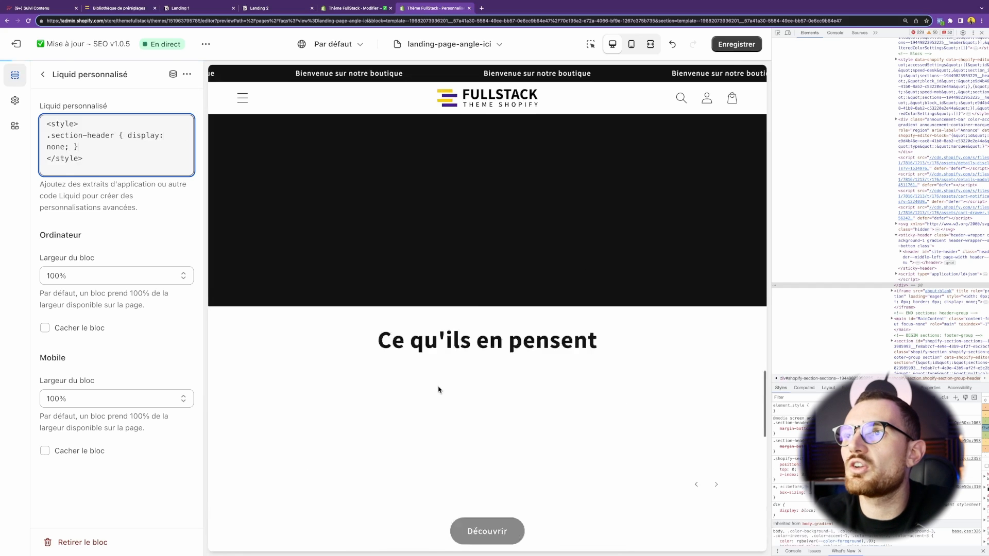
pyautogui.scroll(-18, 453, 360)
pyautogui.scroll(20, 478, 287)
pyautogui.scroll(15, 478, 287)
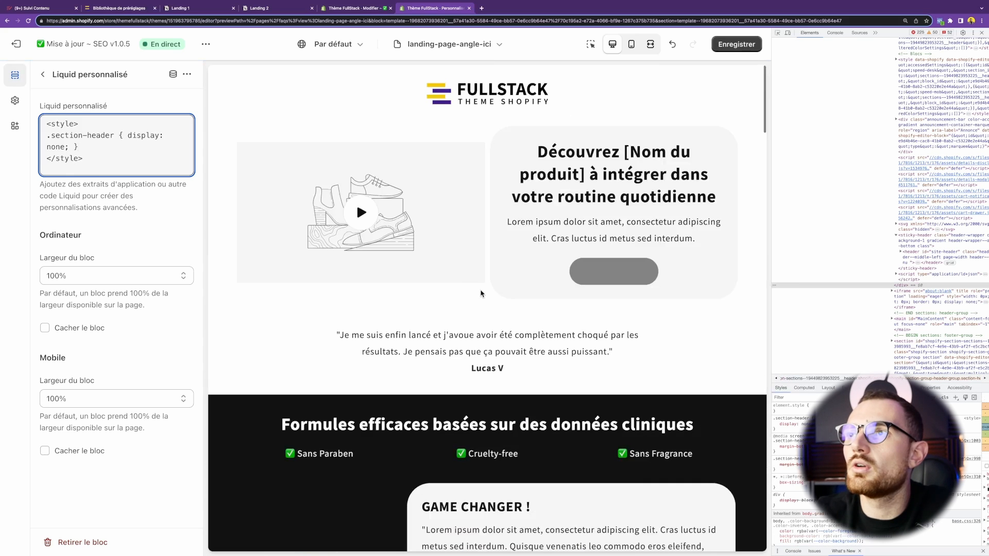
pyautogui.moveTo(116, 158); pyautogui.dragTo(31, 122)
pyautogui.click(149, 168)
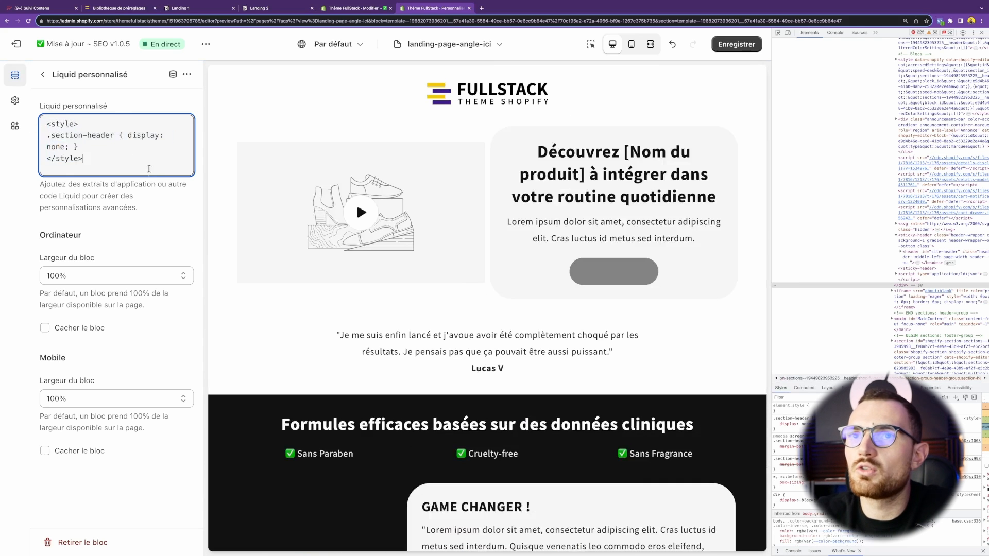
pyautogui.click(174, 103)
# Inspect the footer at the end of the preview and select its footer element to read its CSS class.
pyautogui.scroll(-20, 348, 245)
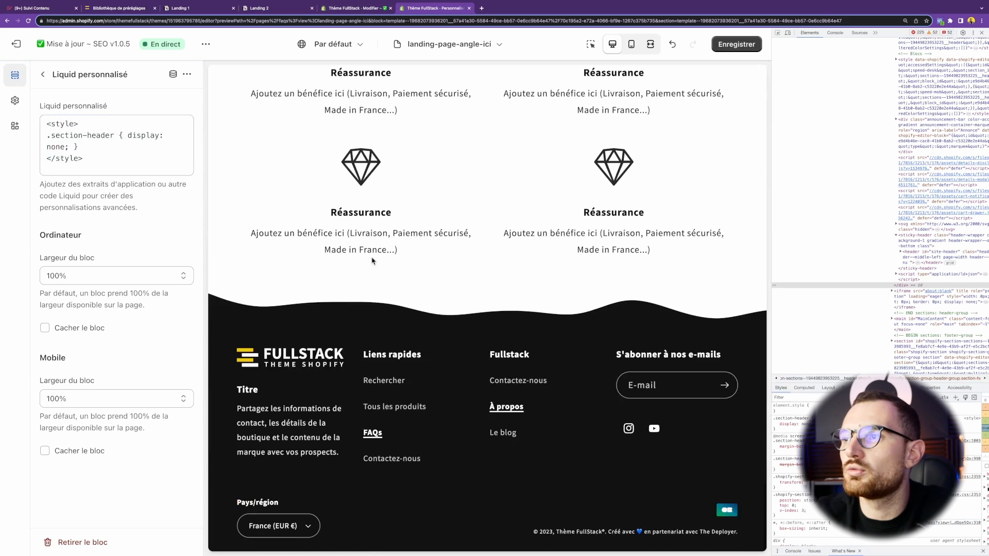
pyautogui.press('super+shift+c')
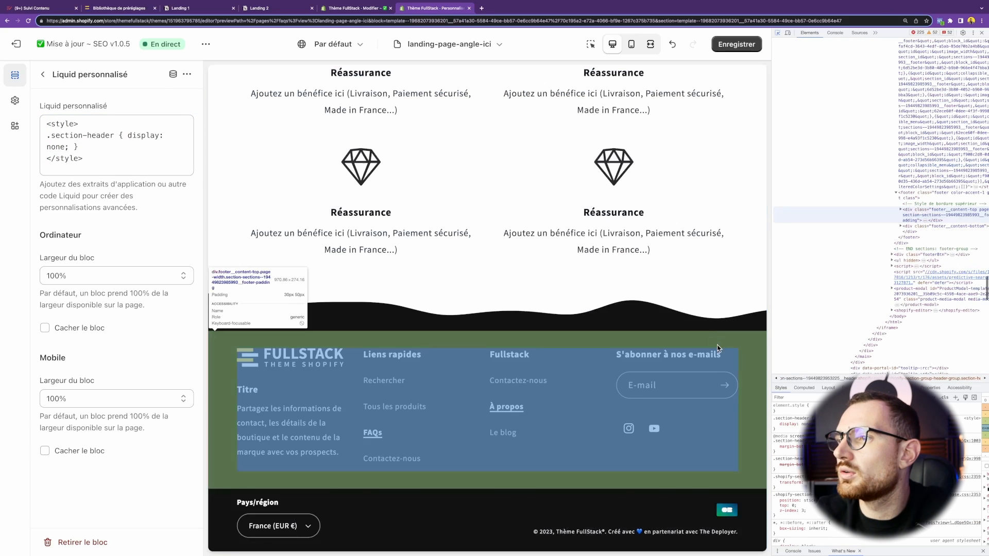
pyautogui.click(715, 340)
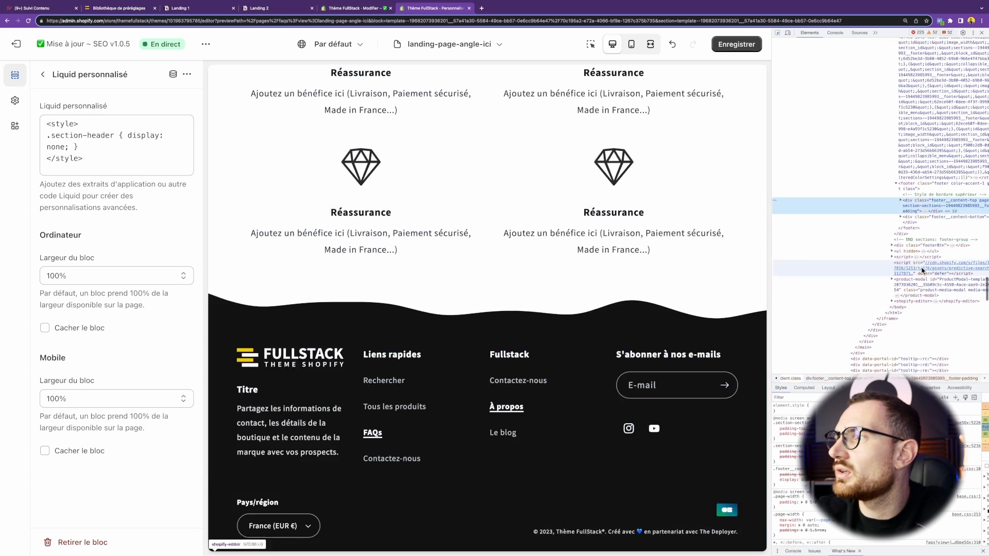
pyautogui.click(910, 230)
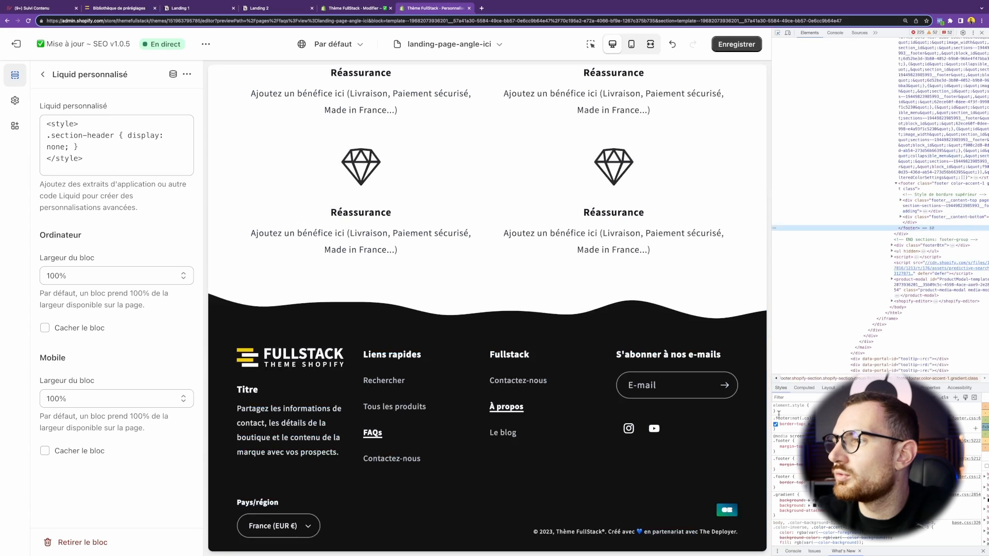
# Add the rule .footer { display: none; } below the header rule in the Liquid code and check the preview from footer to header.
pyautogui.click(118, 148)
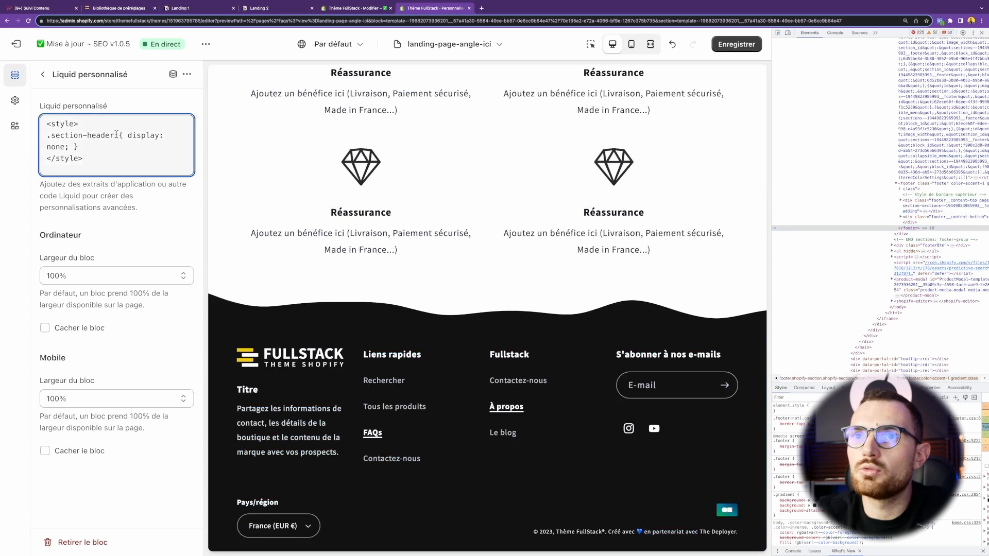
pyautogui.press('Return')
pyautogui.press('Return')
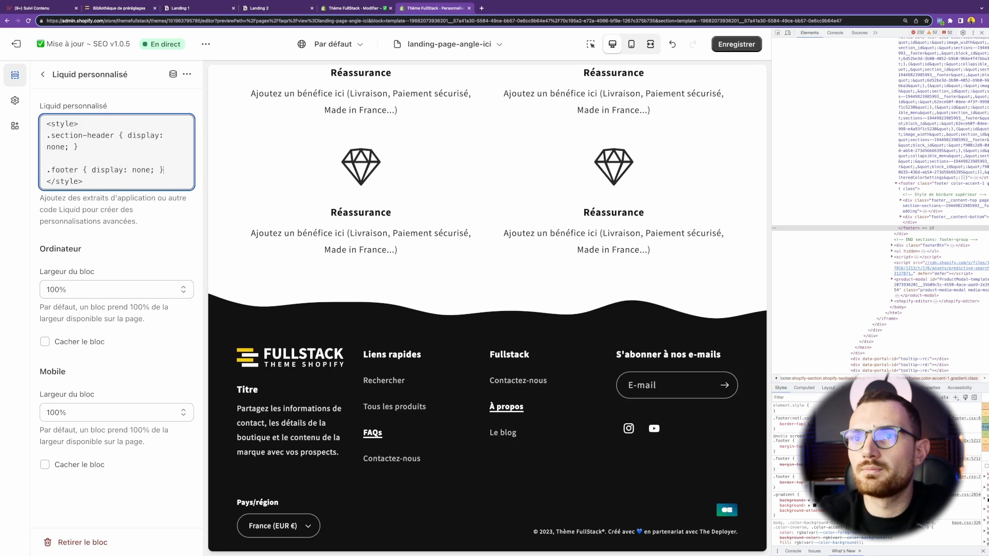
pyautogui.click(234, 168)
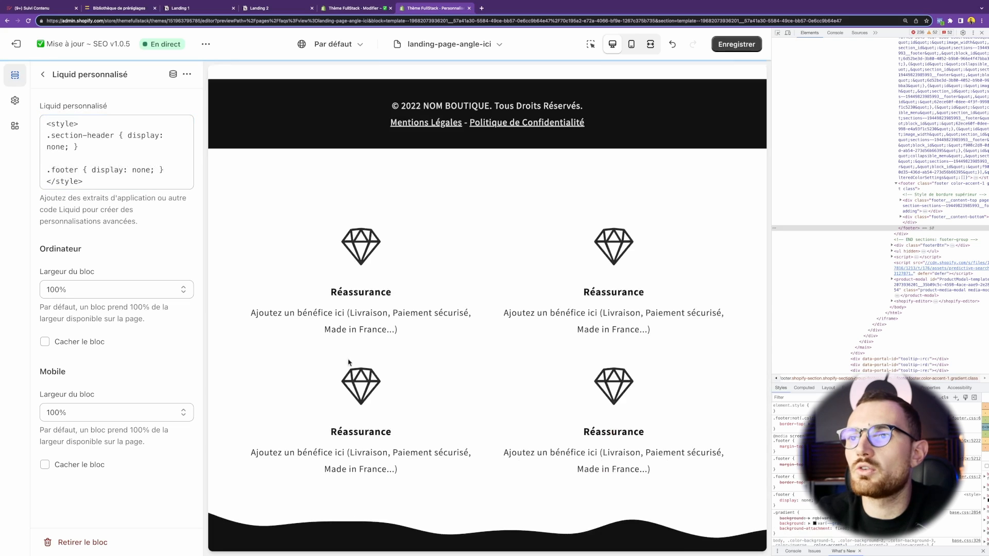
pyautogui.scroll(20, 439, 384)
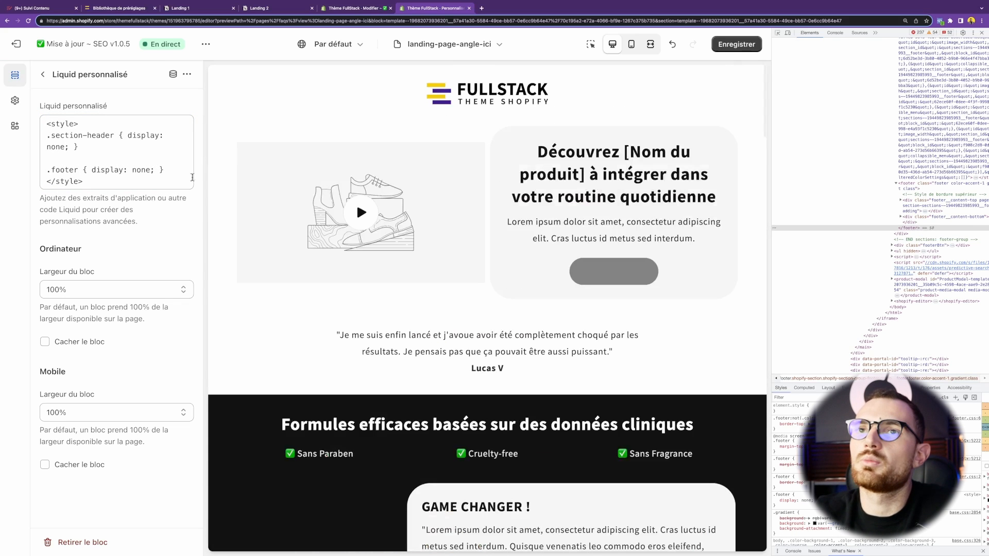
# Delete all the code from the "Liquid personnalisé" block.
pyautogui.click(140, 169)
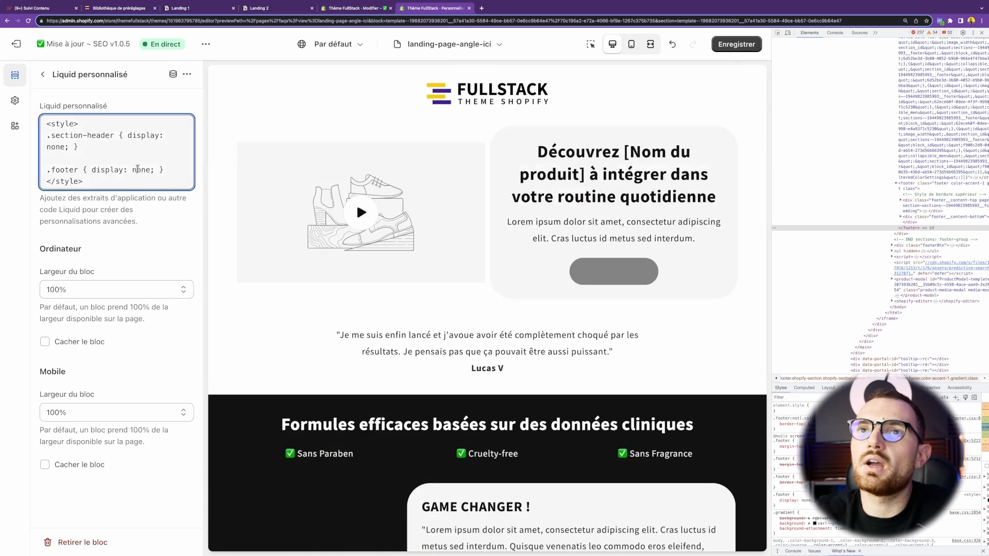
pyautogui.hotkey('ctrl', 'a')
pyautogui.press('BackSpace')
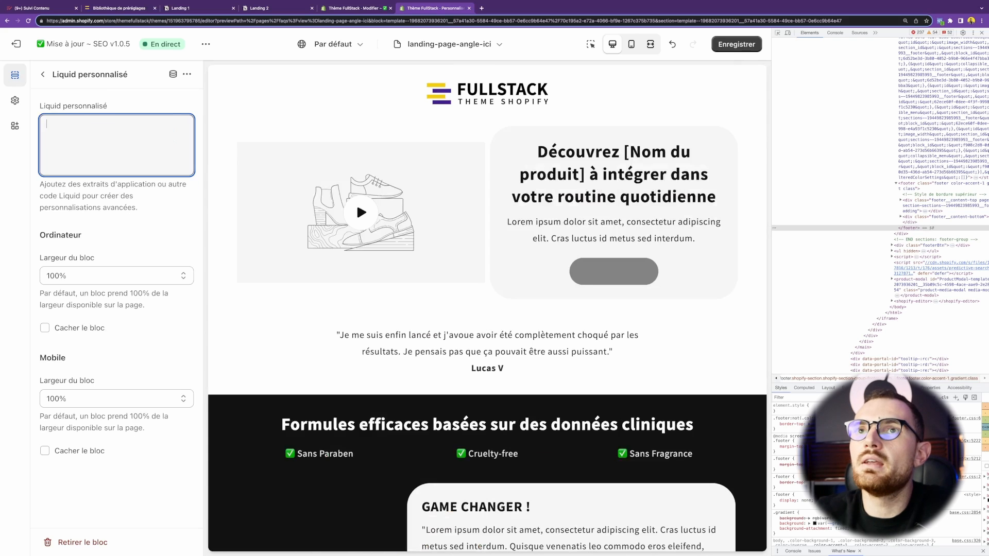
# Remove the "Liquid personnalisé" block and the empty "Contenu personnalisé" section that held it at the end of the template.
pyautogui.click(78, 542)
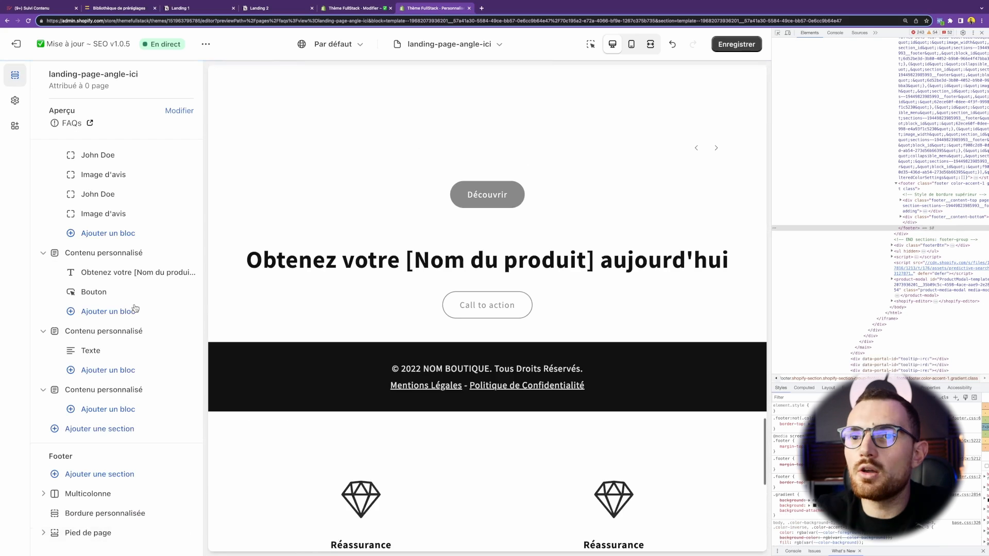
pyautogui.click(121, 396)
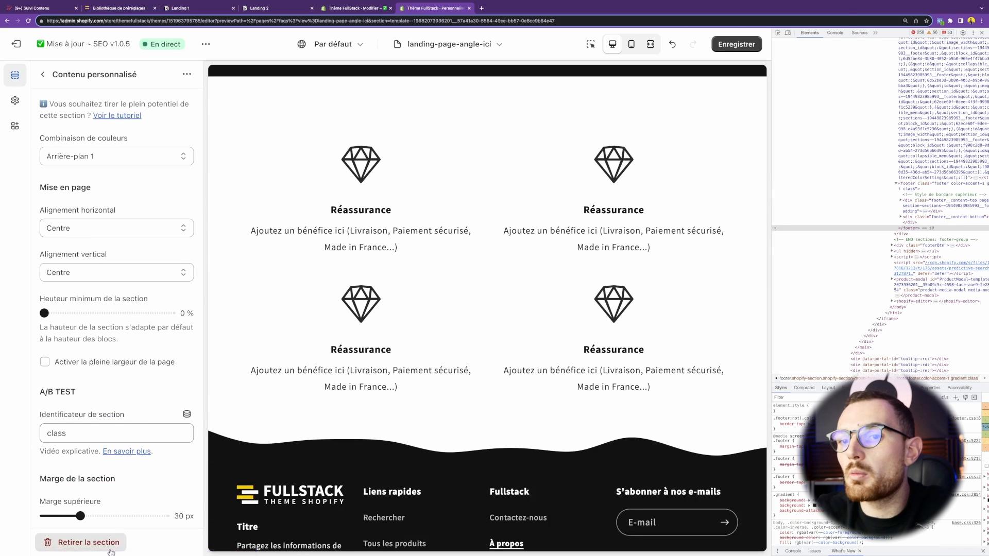
pyautogui.click(132, 540)
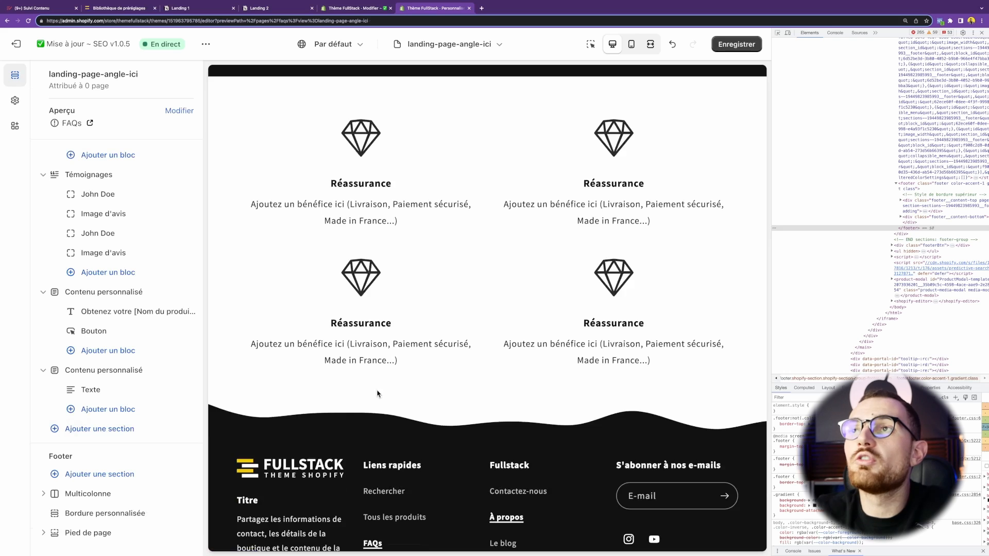
# Switch to the Notion pages and view the Landing 1 and Landing 2 JSON presets.
pyautogui.scroll(20, 378, 395)
pyautogui.click(276, 9)
pyautogui.click(202, 8)
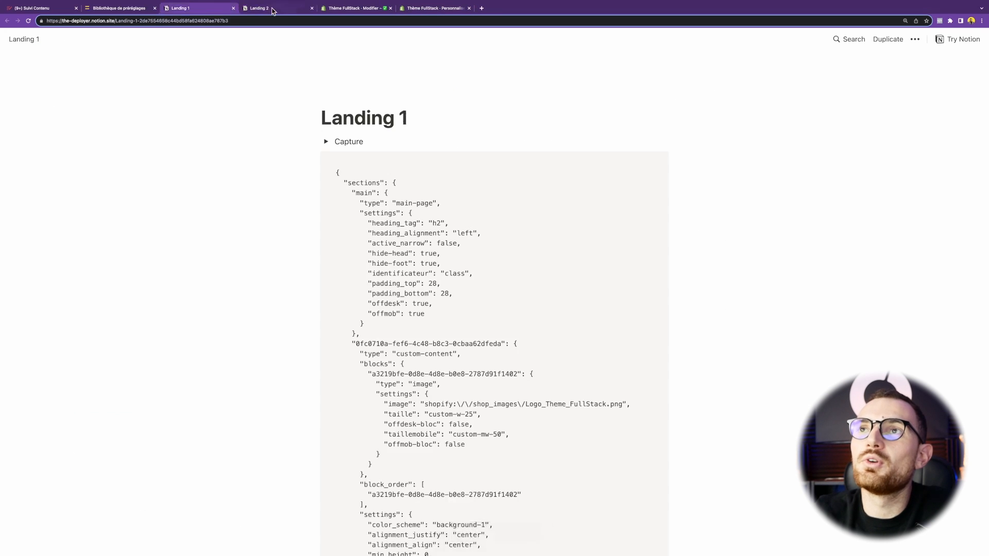
pyautogui.click(273, 9)
# Return to the Shopify theme editor and open the Page section's settings to view the header and footer hiding options.
pyautogui.click(422, 8)
pyautogui.scroll(15, 147, 195)
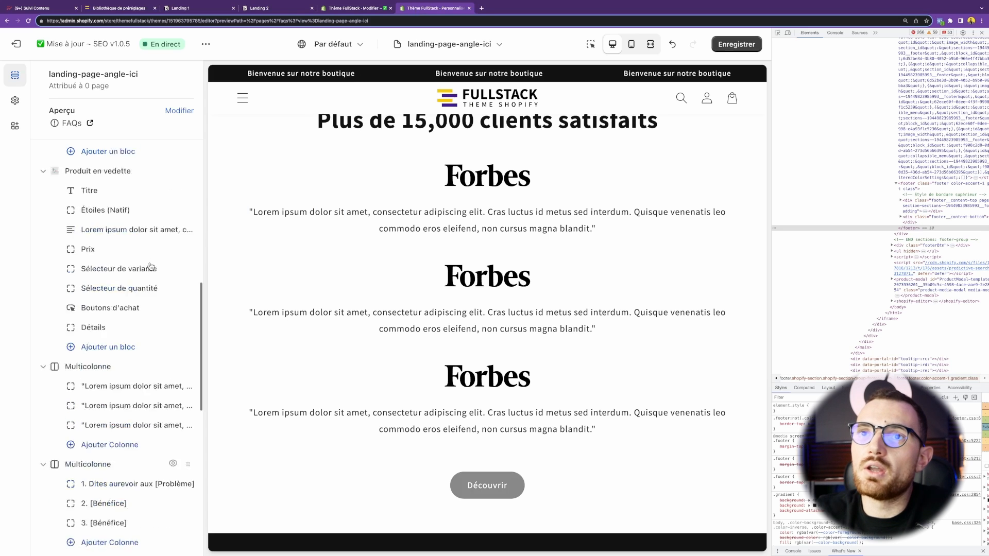
pyautogui.click(90, 275)
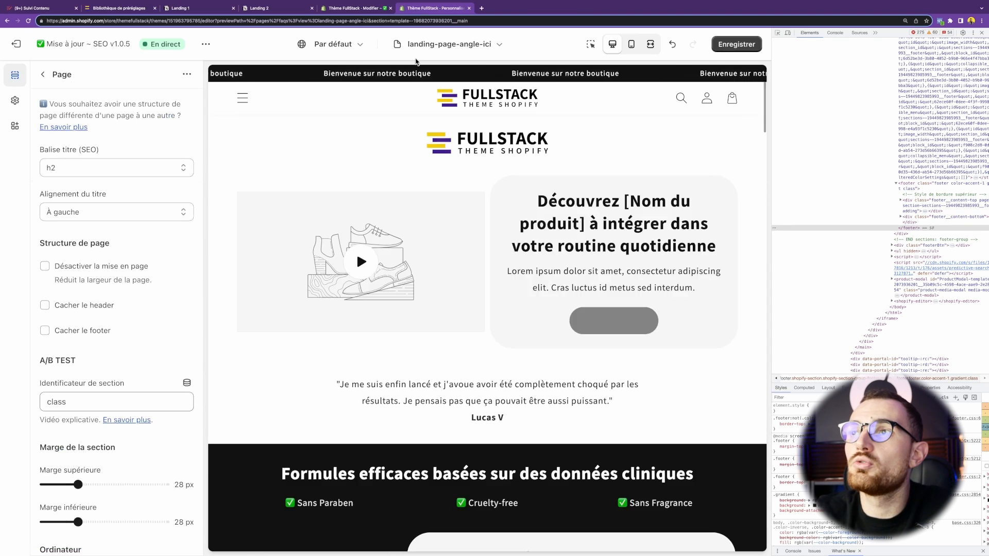
# Go back to the Notion preset pages and look at Landing 1 again, ending on Landing 2.
pyautogui.hotkey('ctrl', 'shift', 'Tab')
pyautogui.hotkey('ctrl', 'shift', 'Tab')
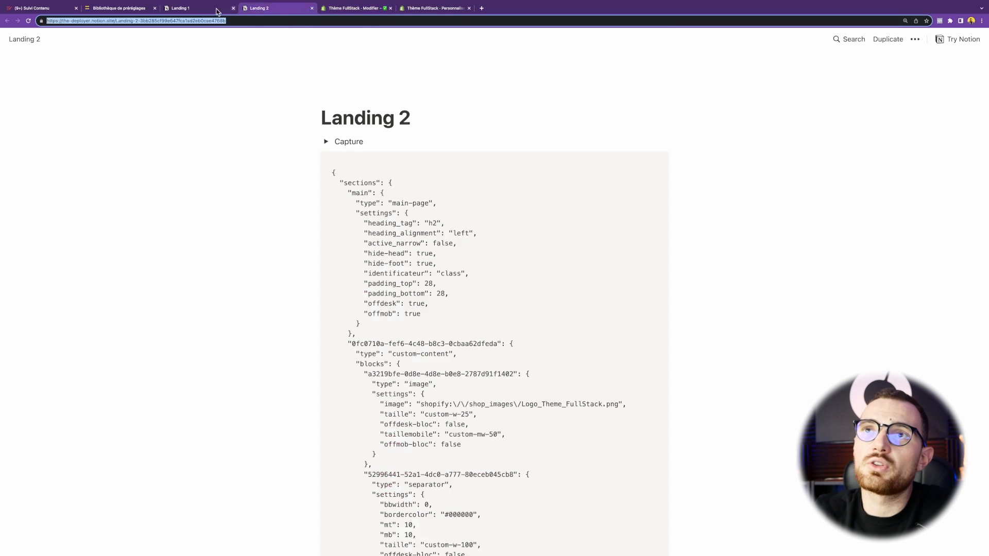
pyautogui.click(216, 11)
pyautogui.click(260, 12)
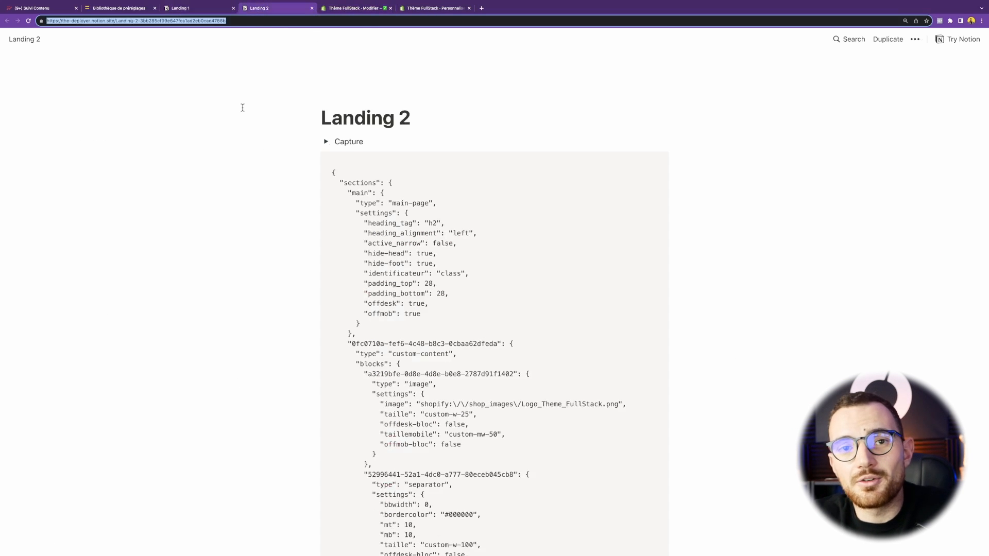